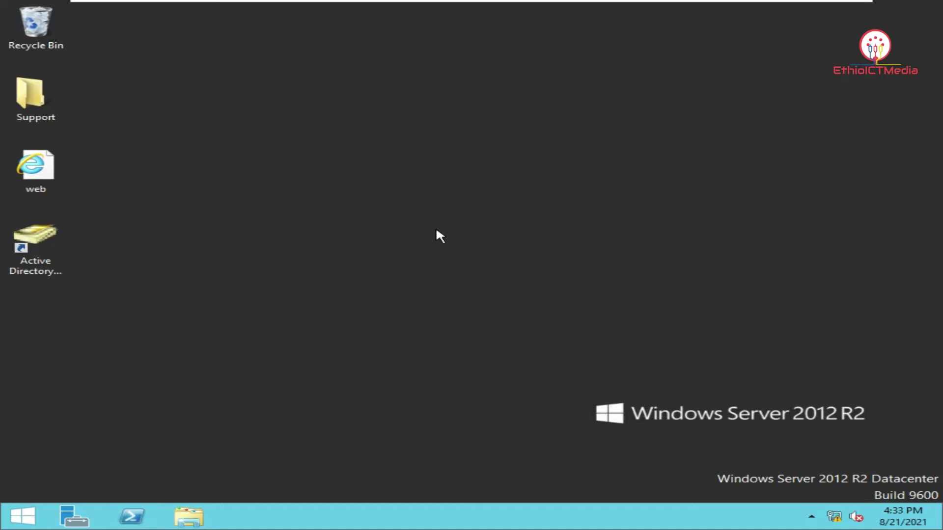
Open Active Directory Users and Computers, look at the Kebede account, then close it
click(53, 241)
double_click(53, 241)
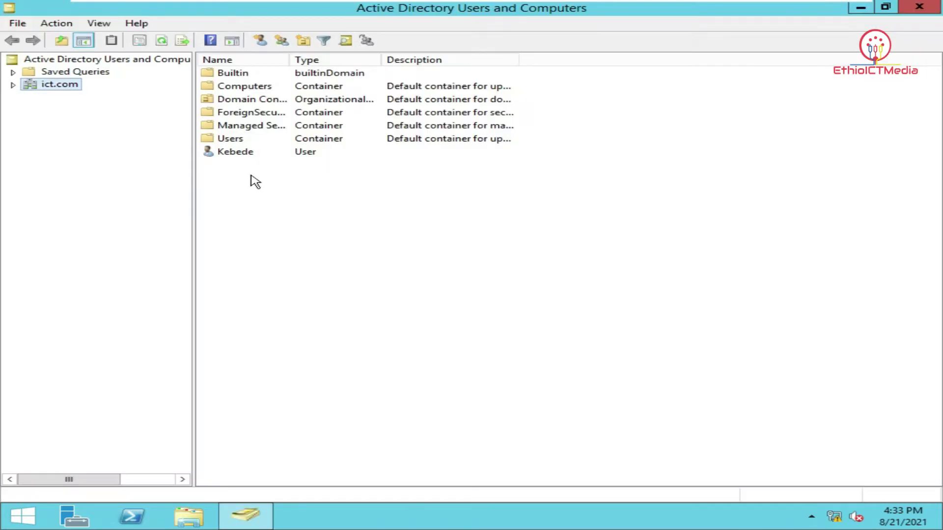
click(252, 155)
click(303, 214)
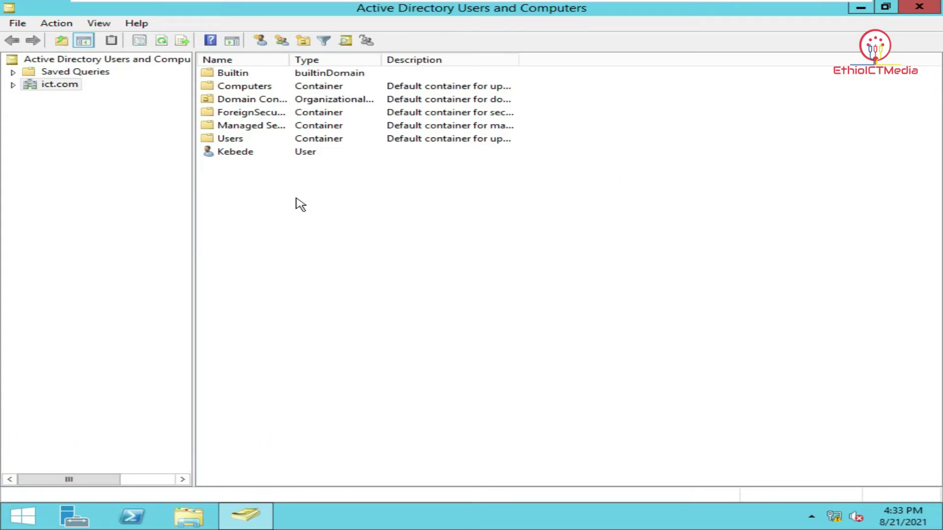
click(914, 9)
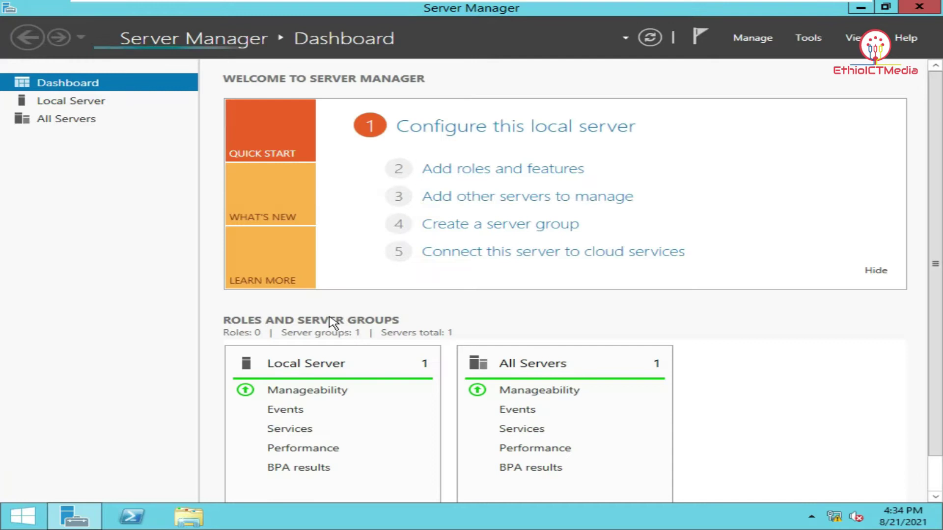
Launch the Add Roles and Features Wizard from Server Manager's Manage menu
click(758, 40)
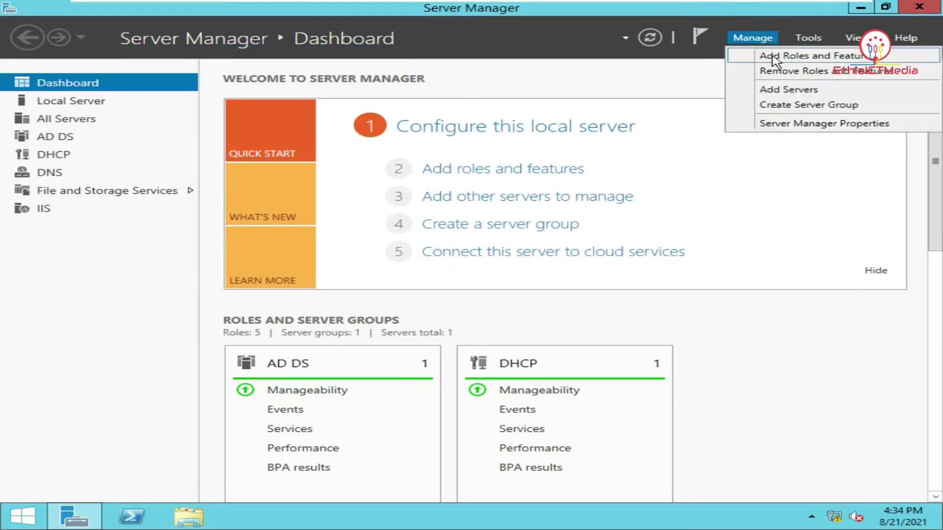
click(775, 56)
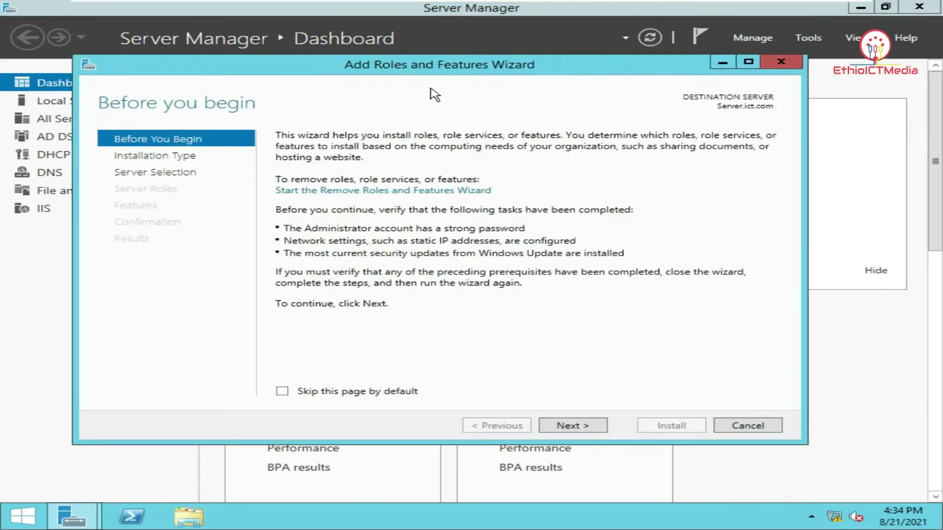
drag(493, 68, 461, 67)
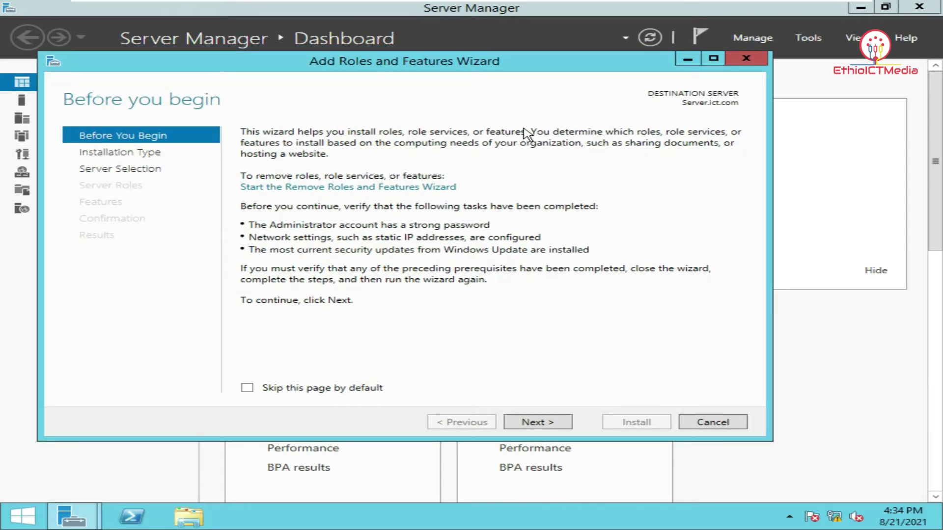
click(746, 59)
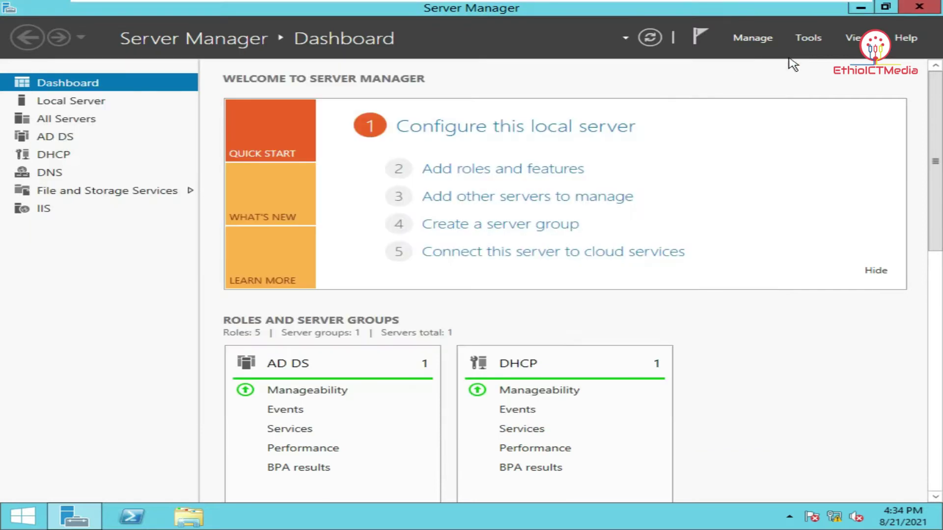
click(817, 41)
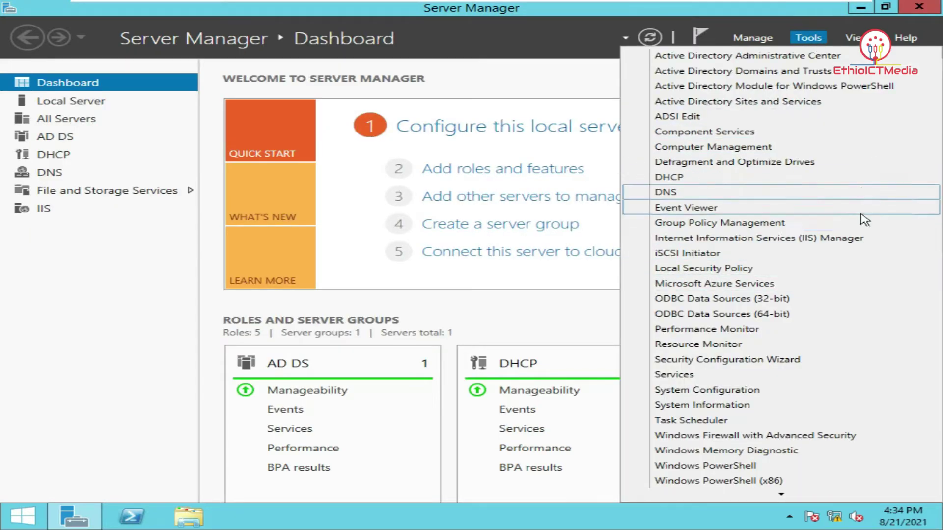
click(749, 39)
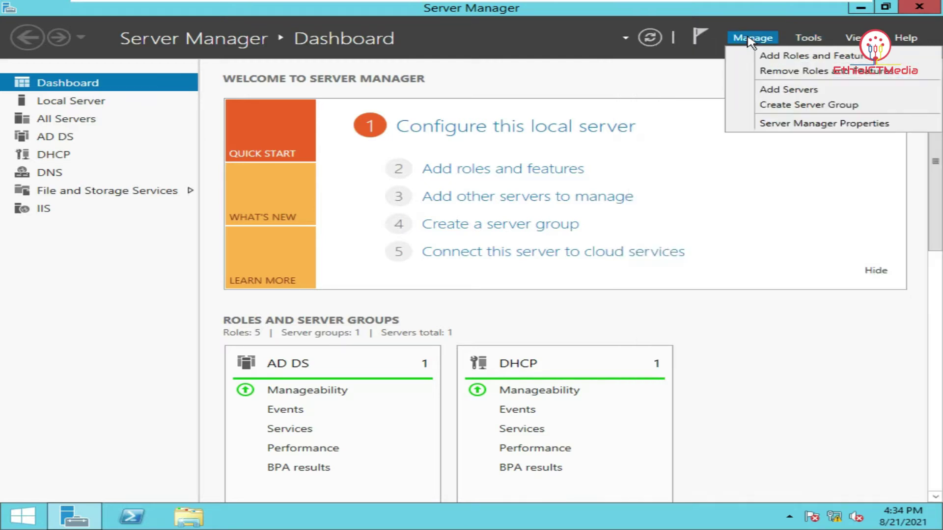
click(775, 58)
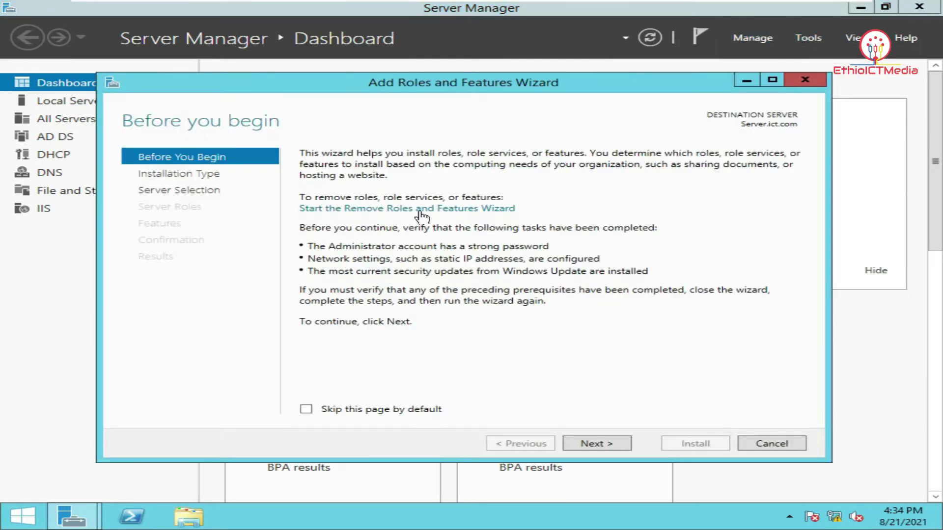
Advance the wizard with role-based installation on this server as the destination
click(605, 444)
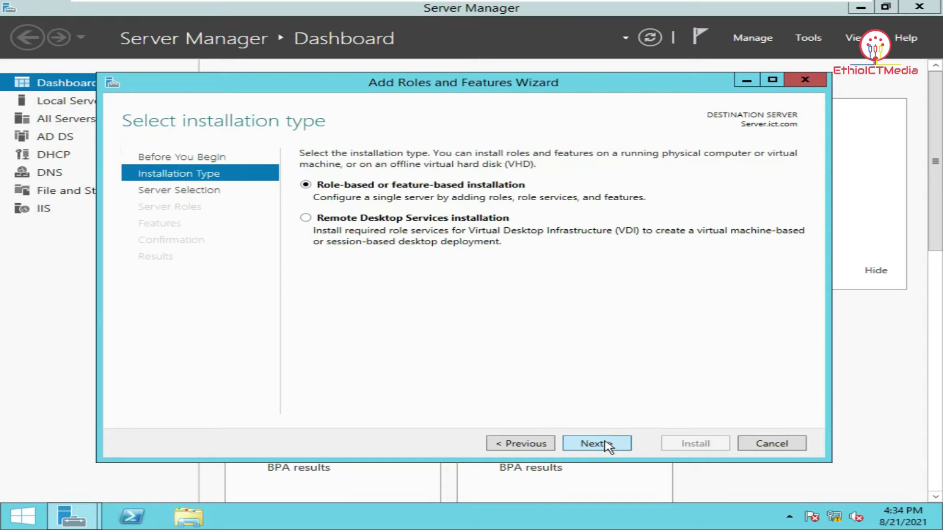
click(606, 445)
click(606, 445)
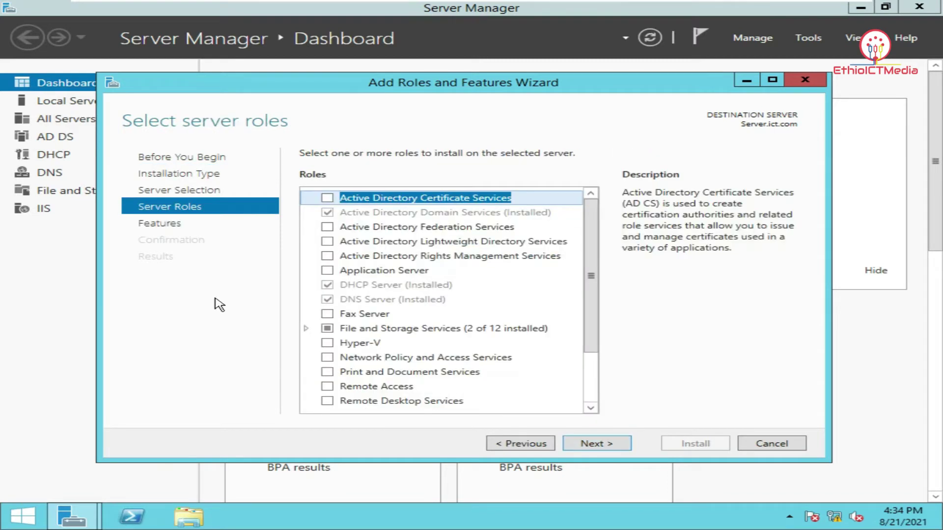
drag(464, 84, 443, 54)
drag(569, 241, 569, 268)
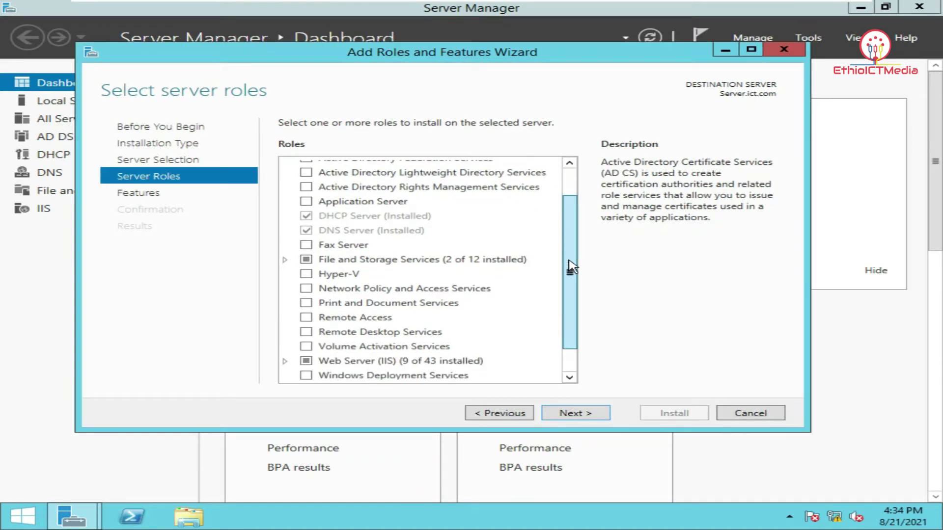
Select File Server Resource Manager under File and iSCSI Services, adding its management tools
click(286, 261)
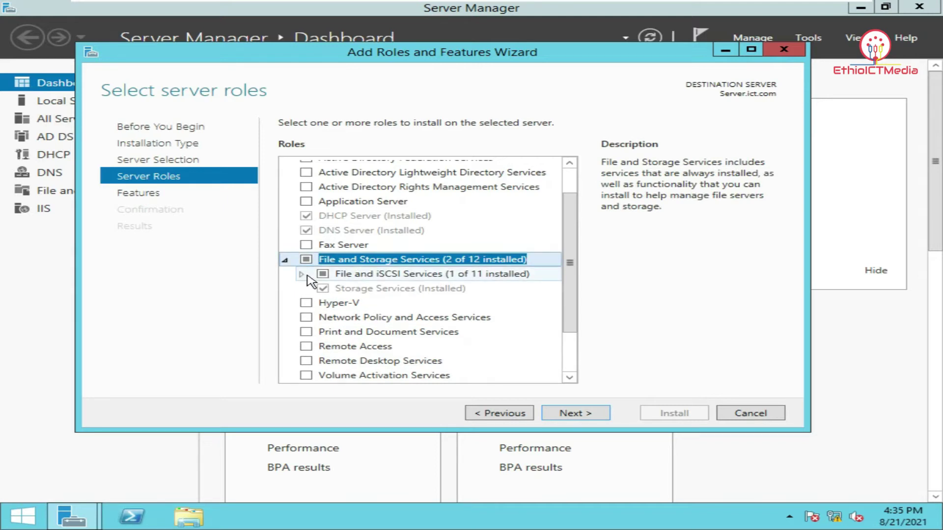
click(302, 275)
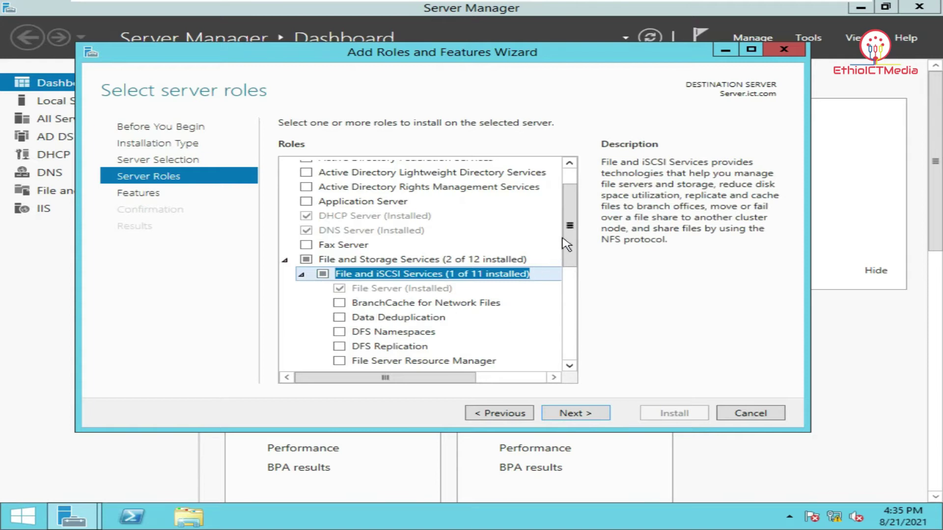
scroll(573, 256, down, 1)
scroll(572, 260, down, 1)
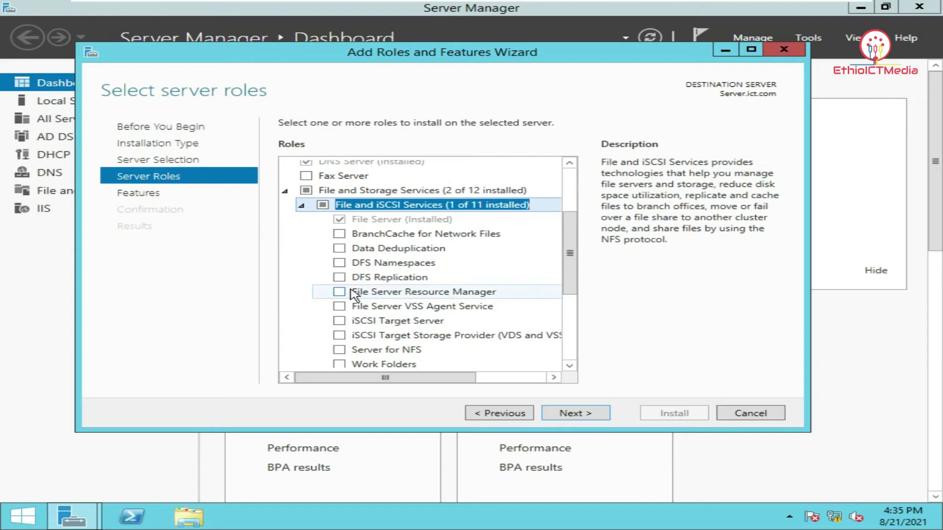
click(339, 292)
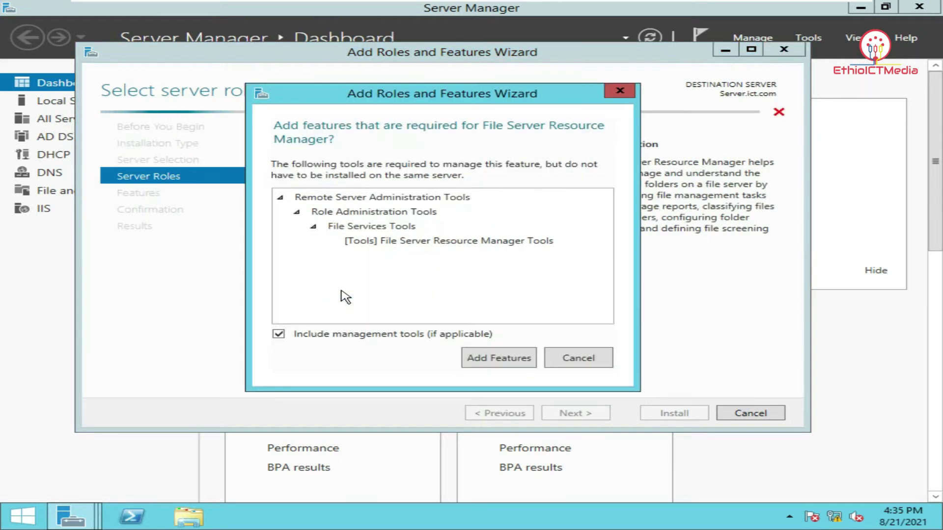
click(509, 362)
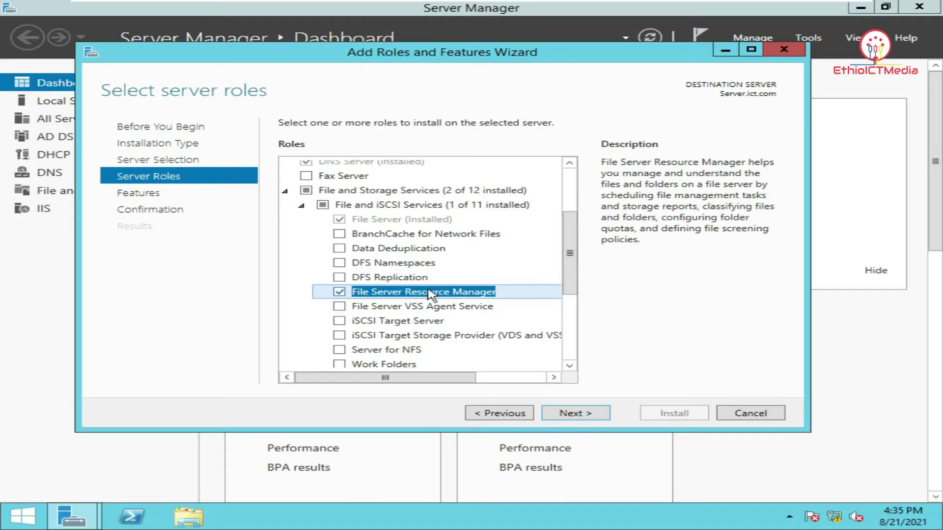
Enable automatic restart if required and start the installation
click(581, 415)
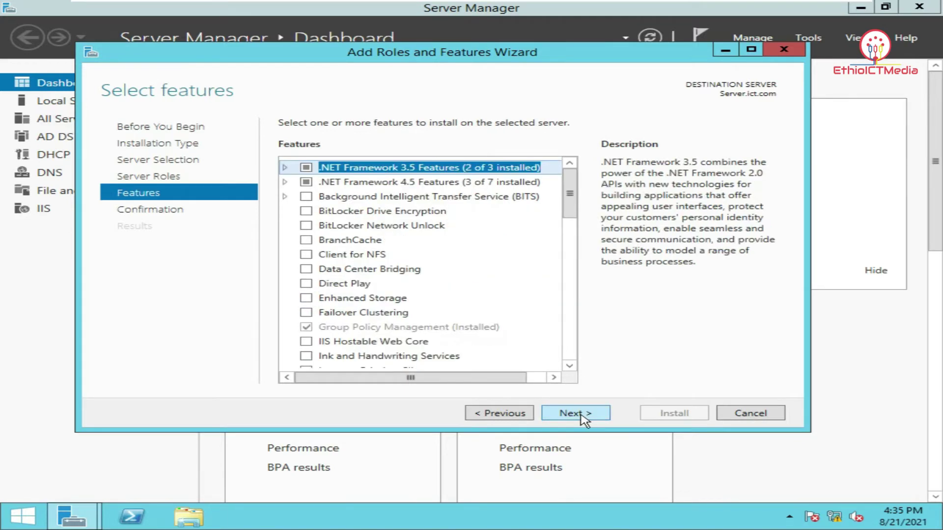
click(581, 415)
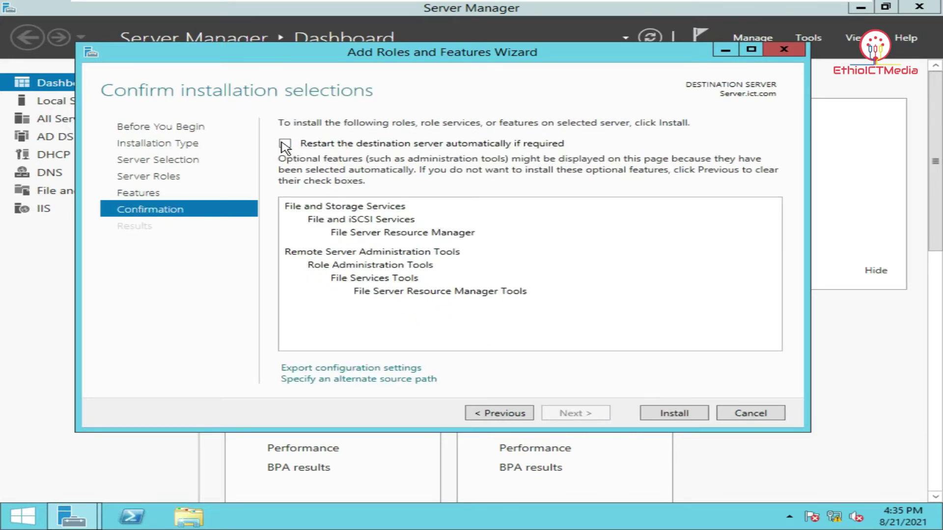
click(285, 145)
click(550, 312)
click(679, 418)
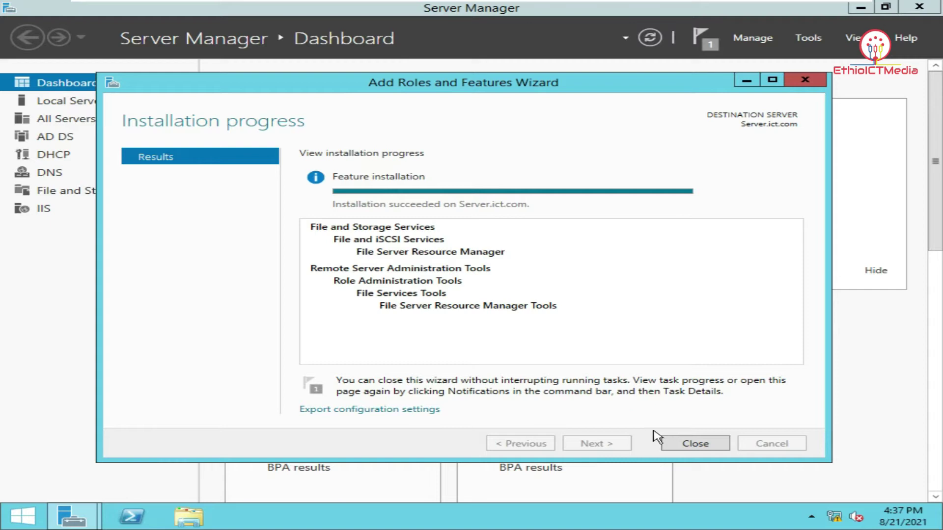
Close the wizard once File Server Resource Manager reports a successful installation
click(694, 444)
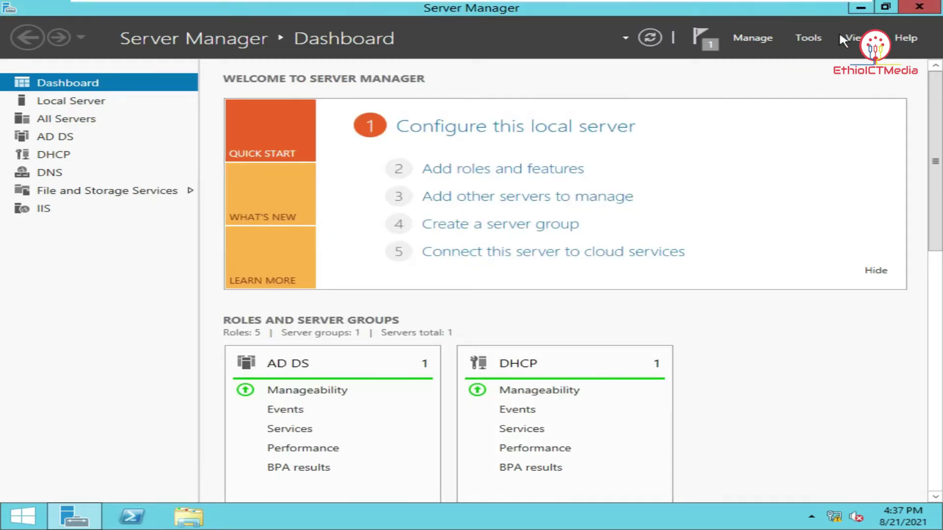
Open and dismiss the Tools menu, then close Server Manager
click(810, 43)
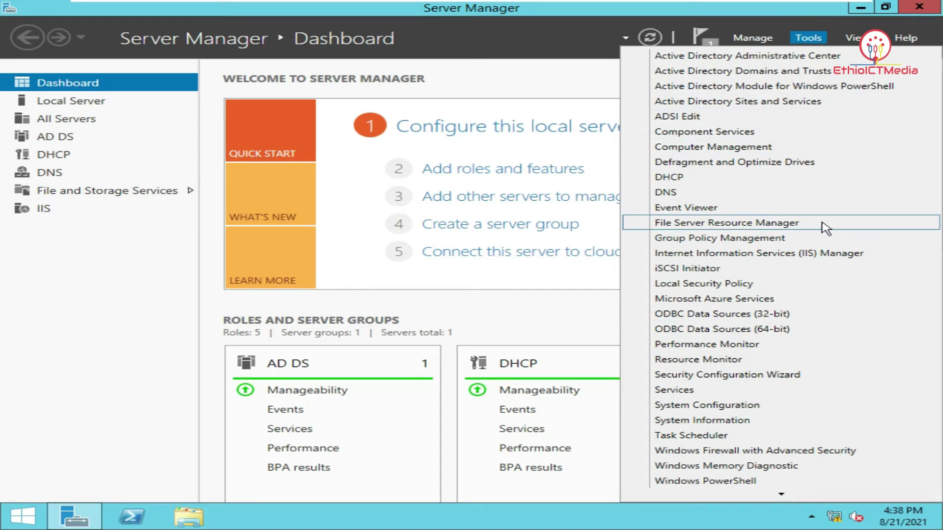
click(920, 8)
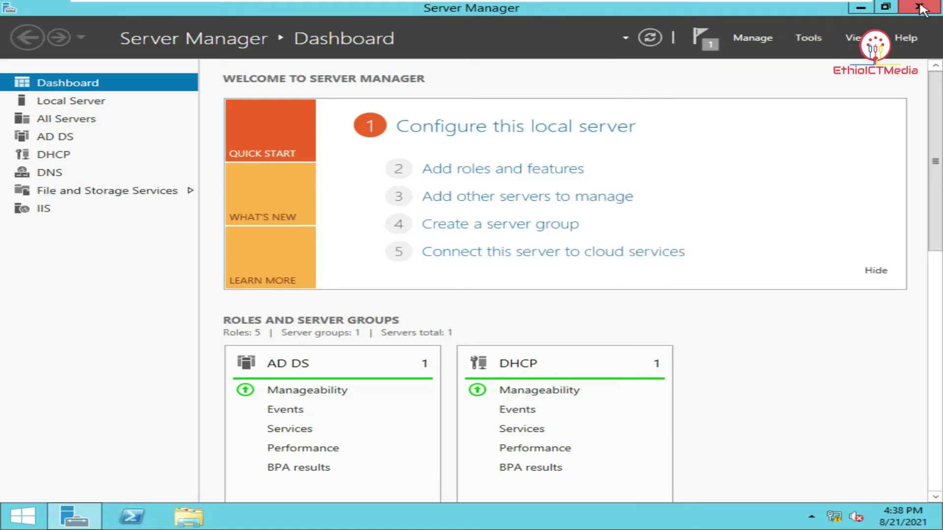
click(920, 9)
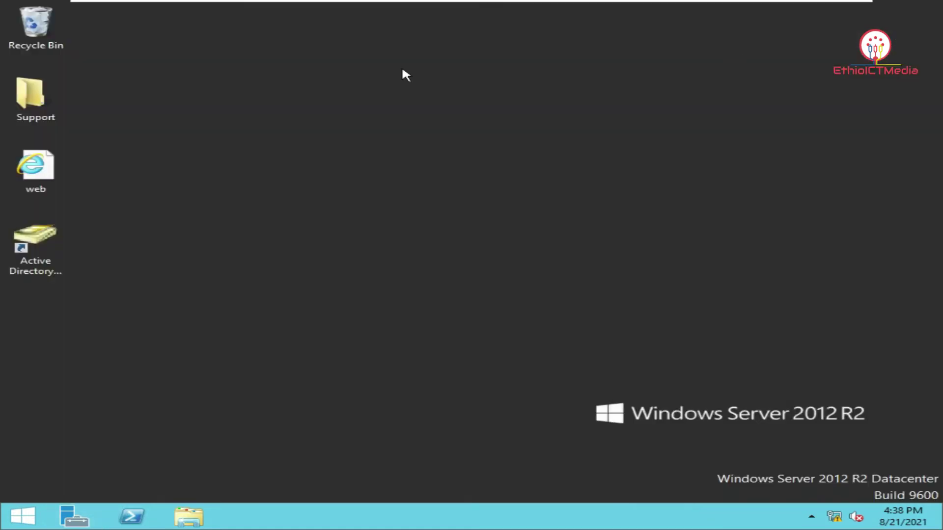
Create a new desktop folder named Kebede
right_click(180, 228)
mouse_move(249, 319)
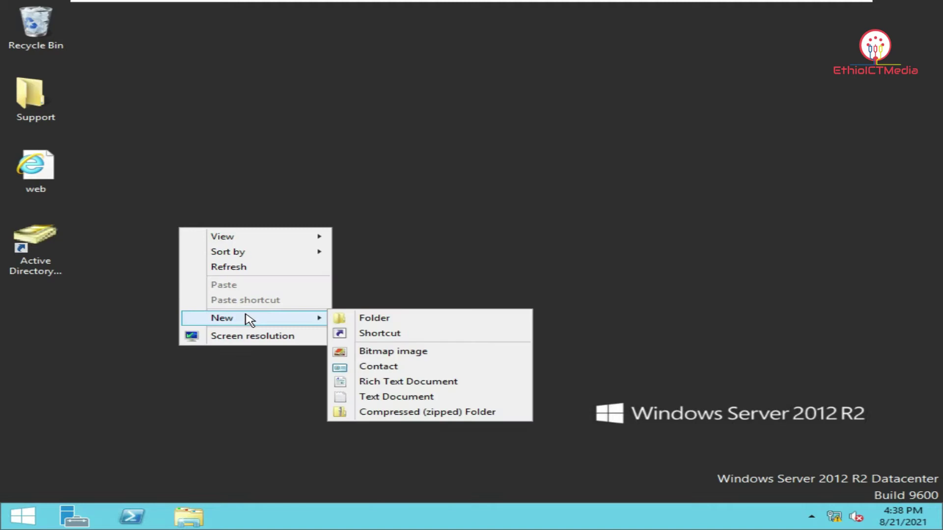
click(383, 320)
text(Kebede)
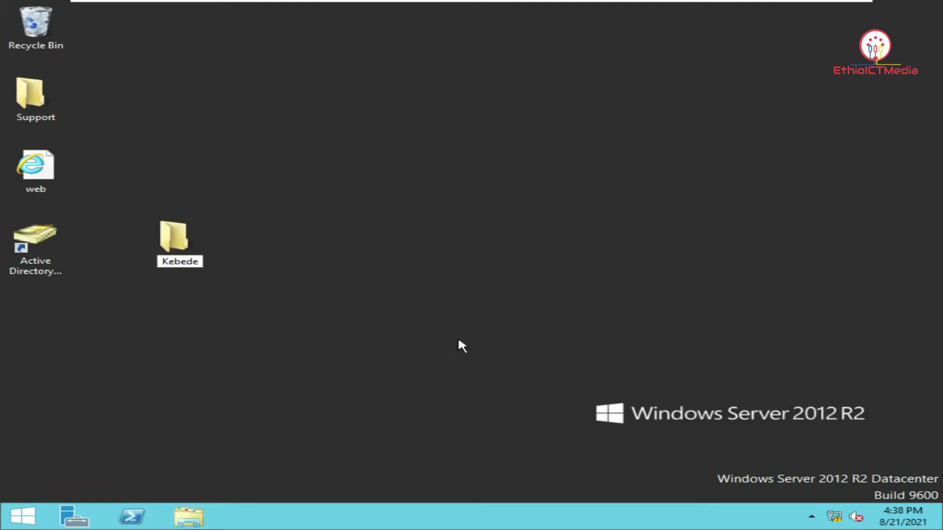
key(Return)
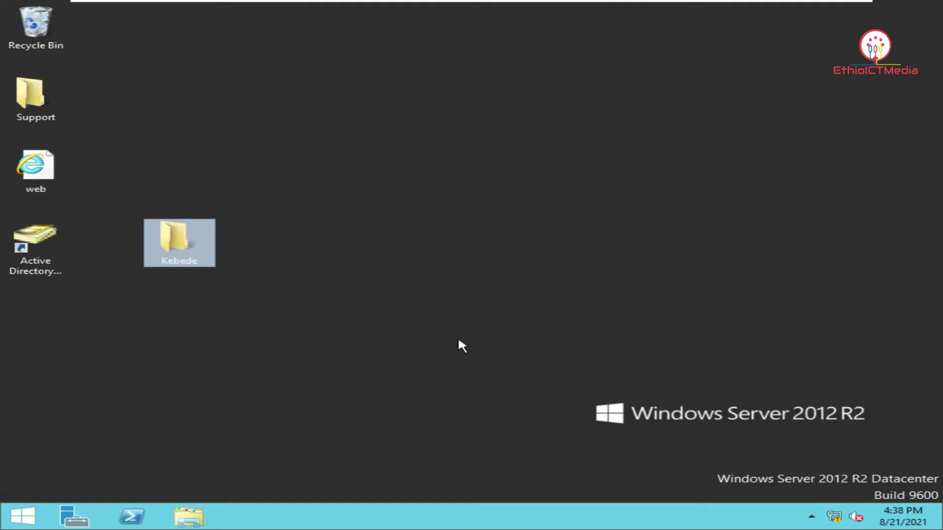
Share the Kebede folder with the matching domain user at Read/Write permission
right_click(180, 254)
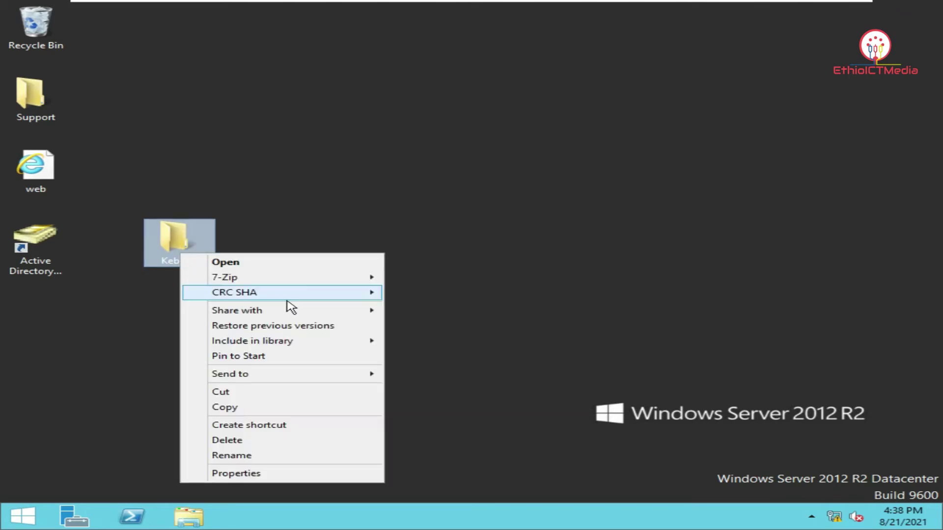
mouse_move(316, 313)
click(443, 325)
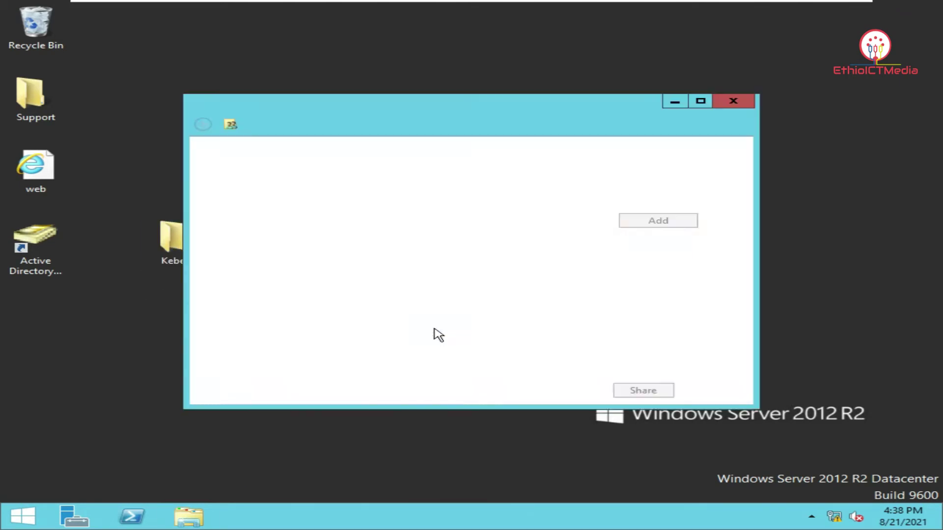
drag(489, 103, 507, 52)
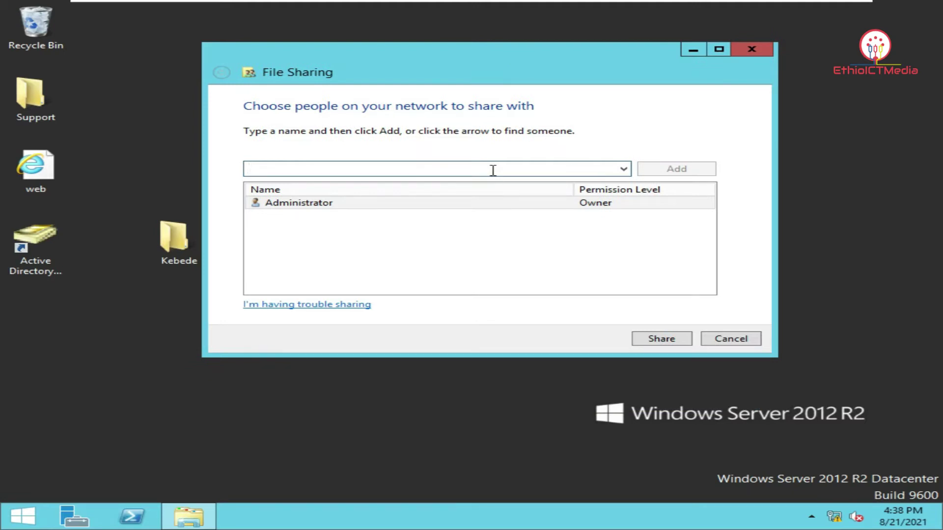
text(kebede)
key(Return)
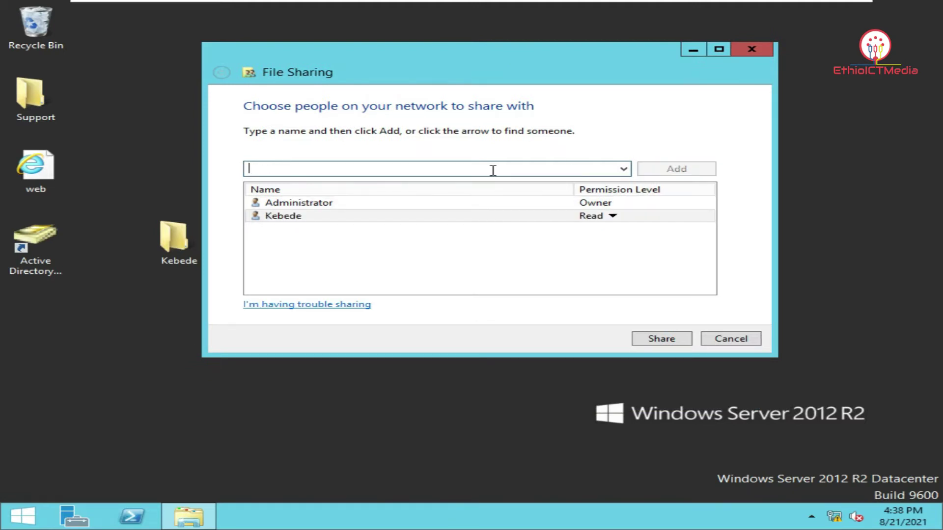
click(612, 216)
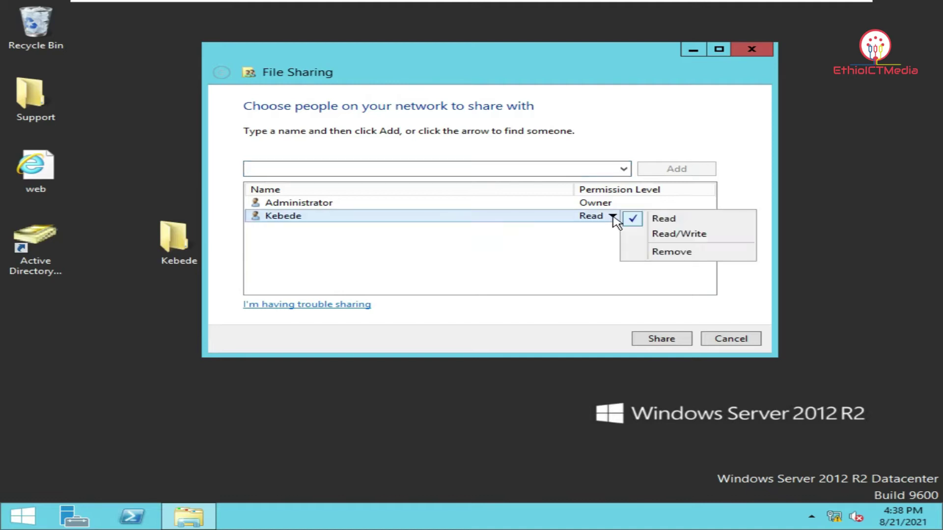
click(661, 234)
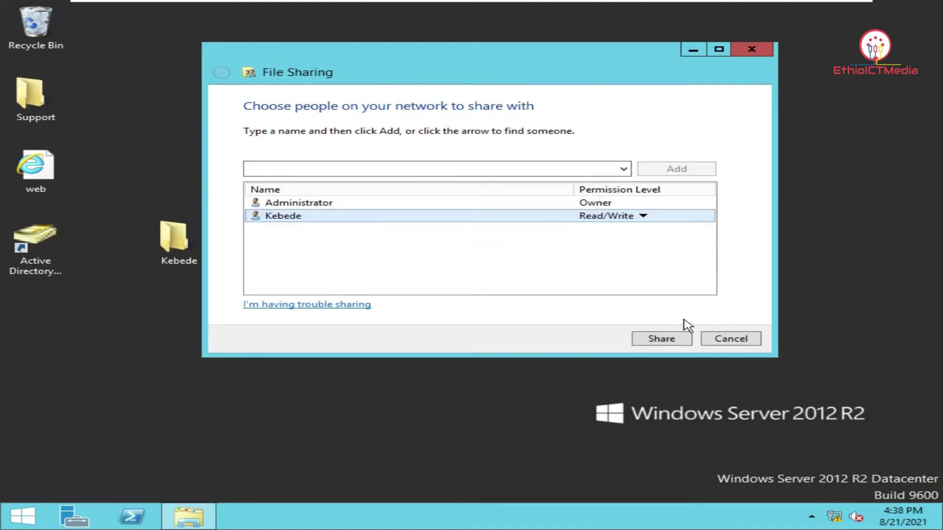
click(663, 338)
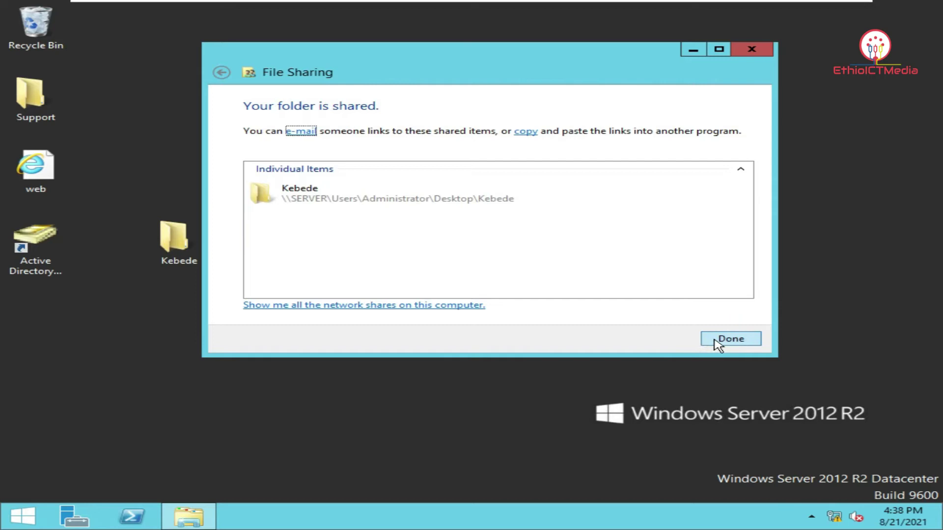
click(714, 340)
right_click(200, 239)
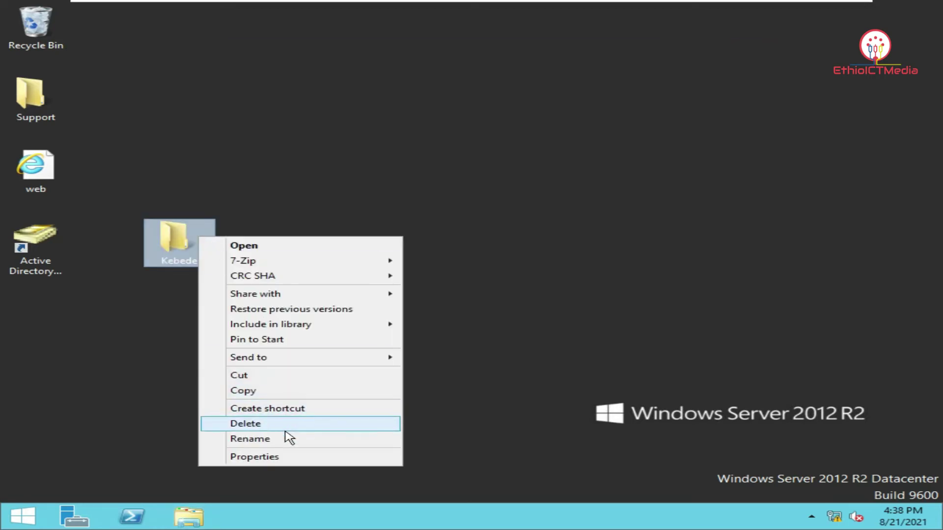
Turn on Share this folder in Advanced Sharing, making the folder available as \\SERVER\Kebede
click(285, 456)
drag(393, 140, 448, 99)
click(427, 122)
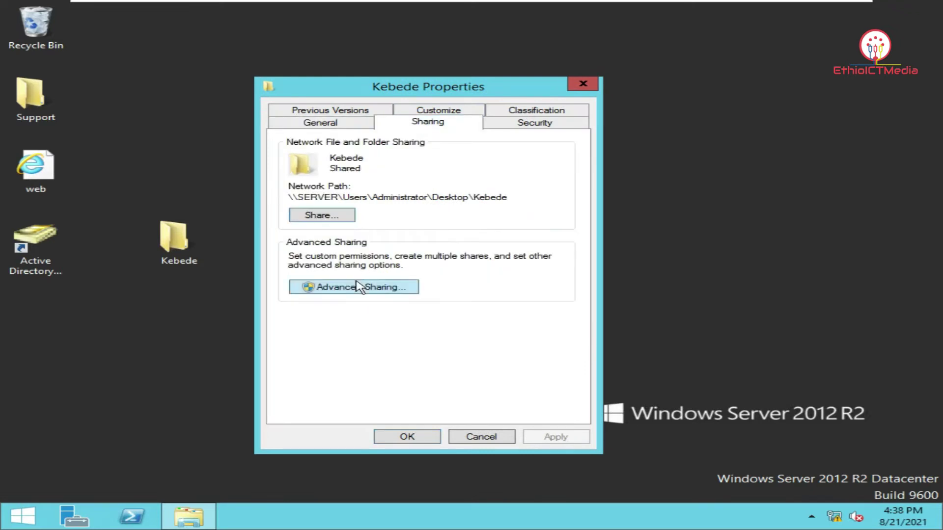
click(356, 287)
click(337, 136)
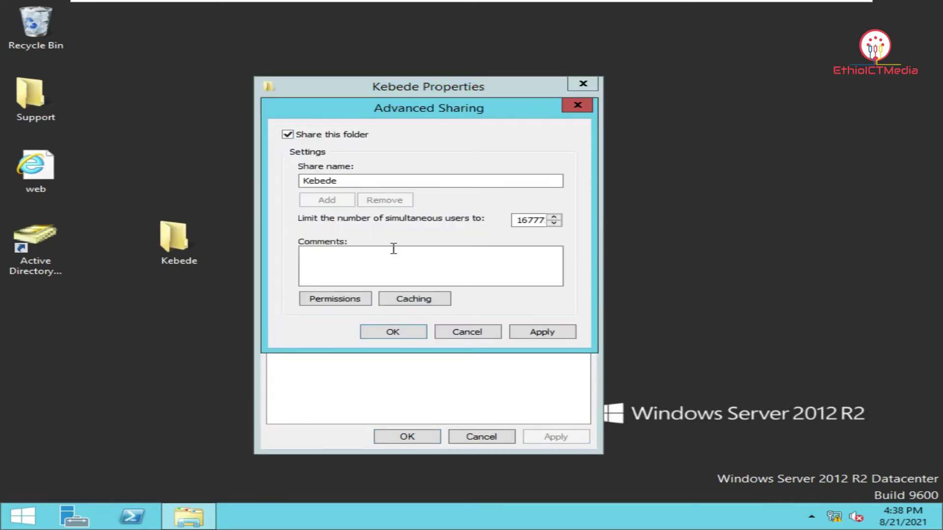
click(540, 331)
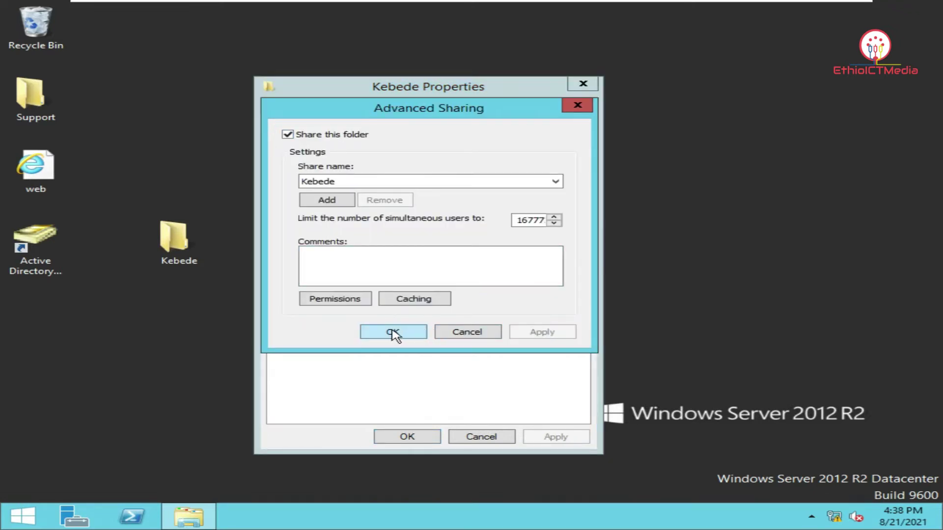
click(393, 332)
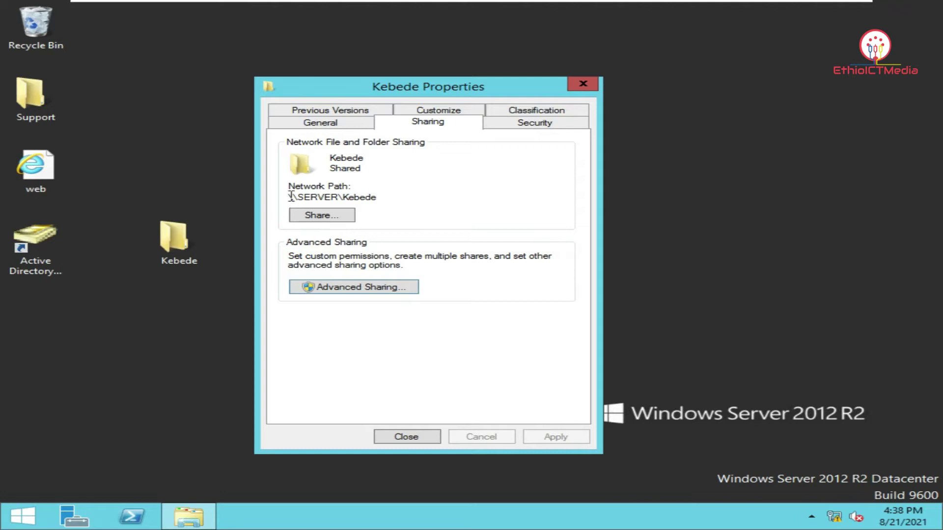
drag(291, 196, 394, 197)
click(407, 201)
click(419, 437)
Refresh the desktop and reopen the Kebede share's Permissions through Advanced Sharing
right_click(291, 196)
click(355, 234)
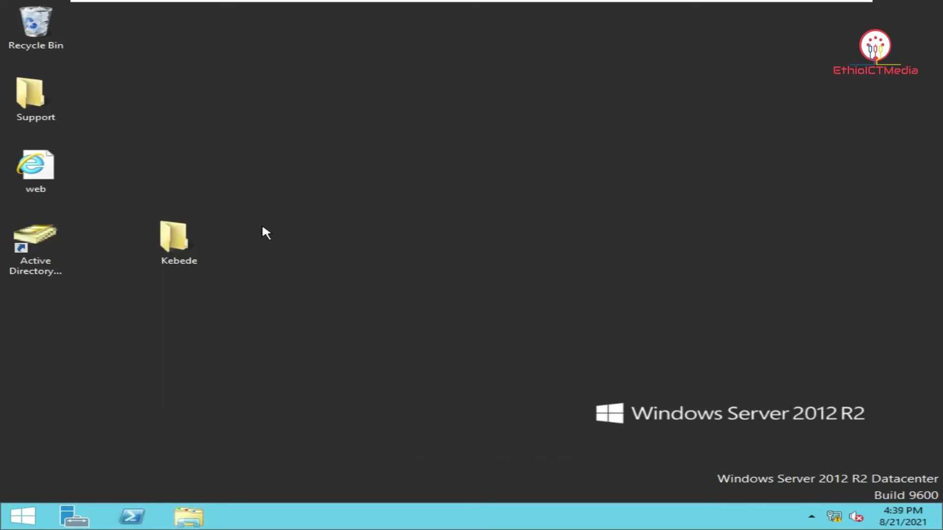
right_click(189, 231)
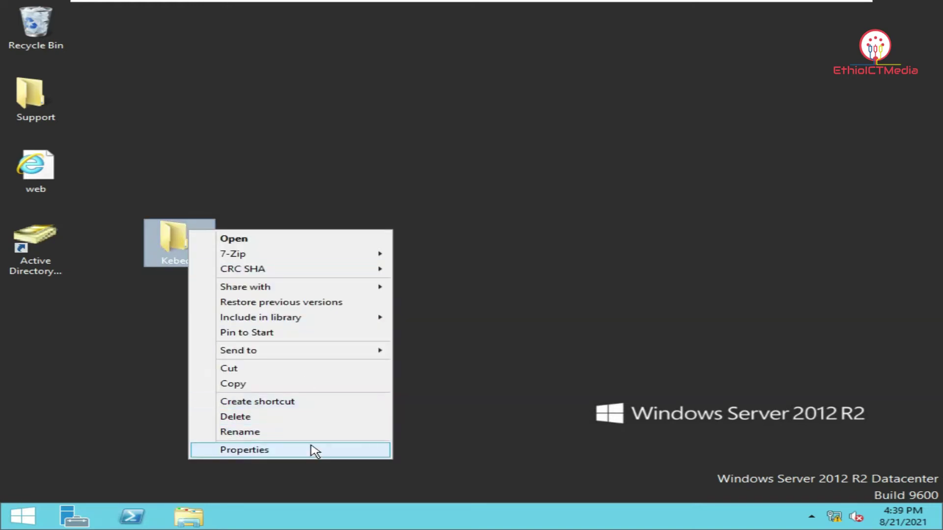
click(314, 451)
click(367, 169)
drag(382, 130, 466, 88)
click(382, 288)
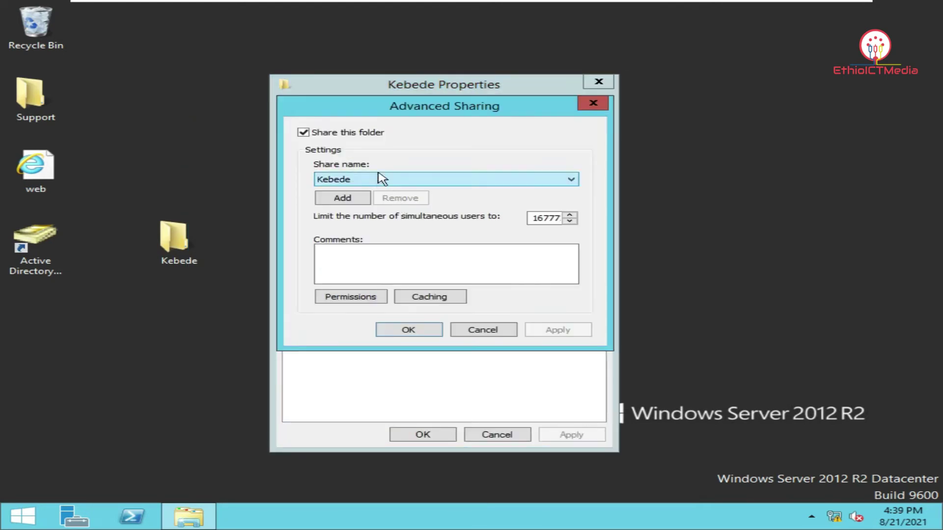
click(364, 299)
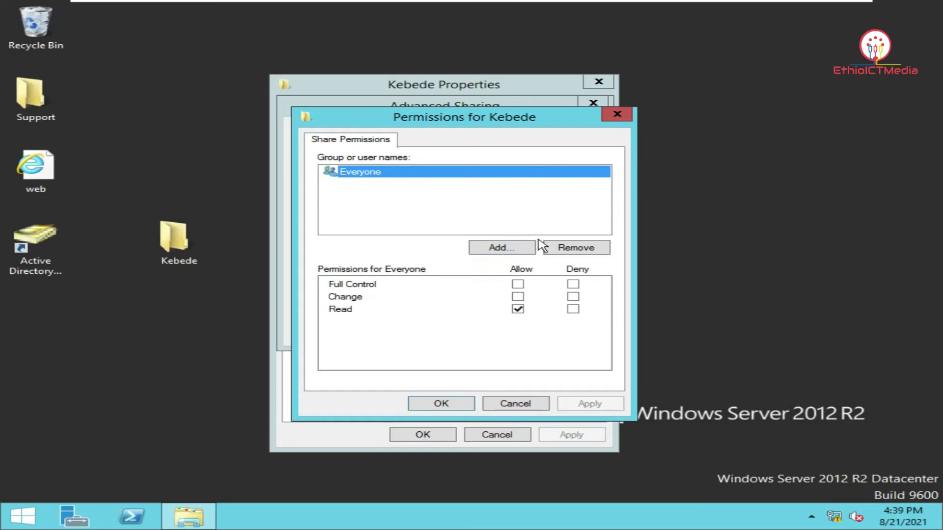
Replace Everyone with the domain user at Full Control, then apply and close all sharing dialogs
click(570, 247)
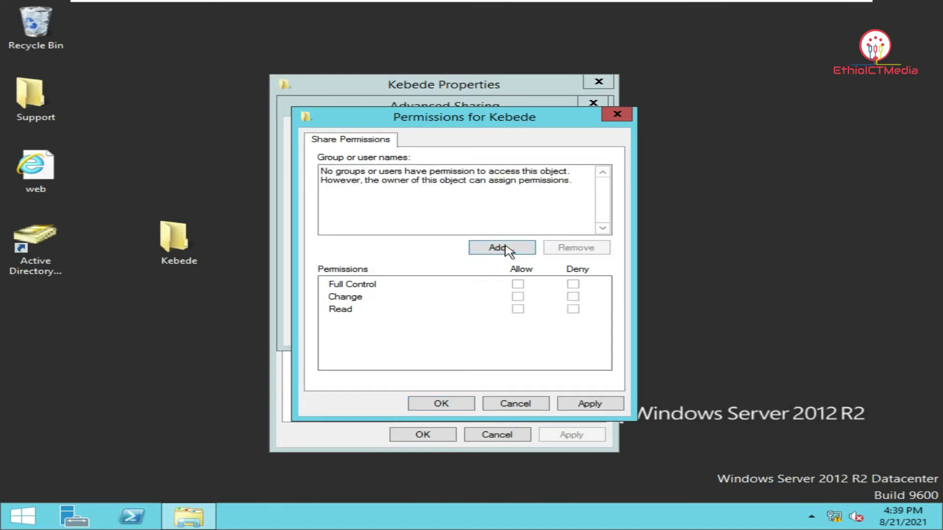
click(507, 250)
text(ke)
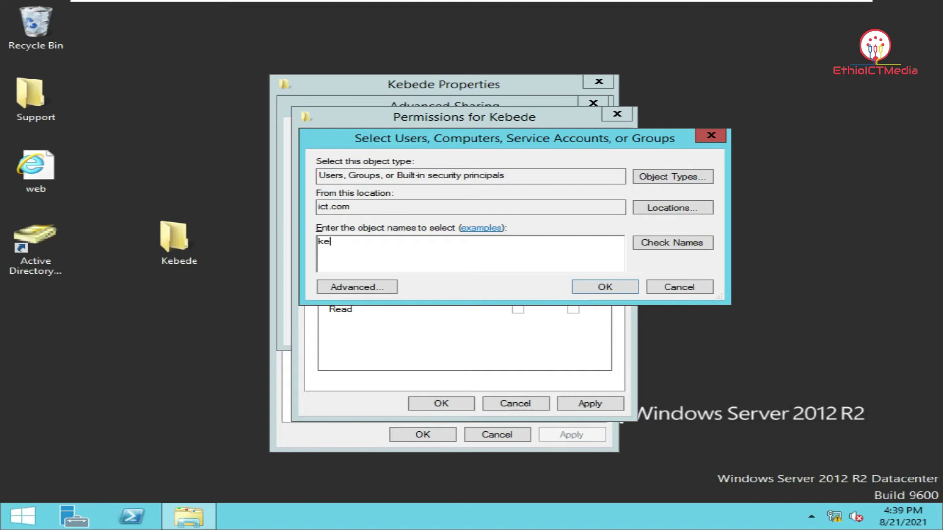
text(bede)
key(Return)
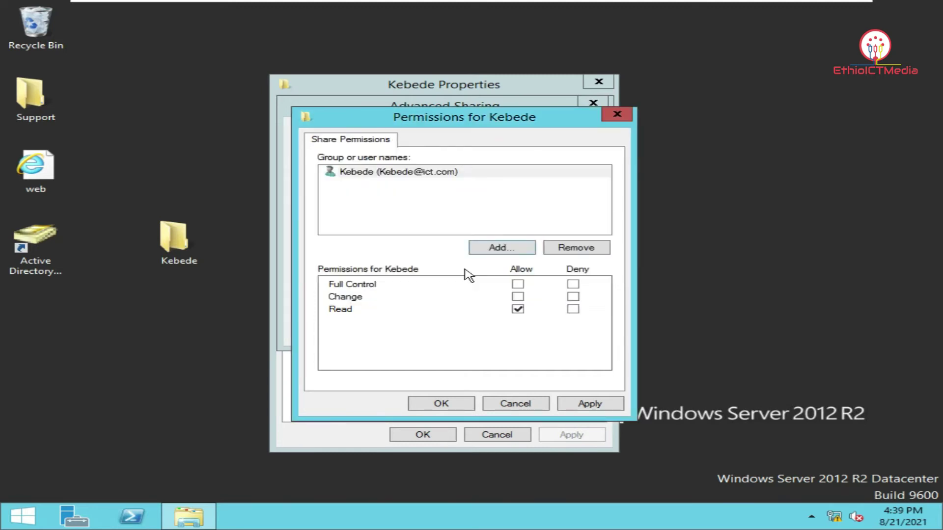
click(517, 284)
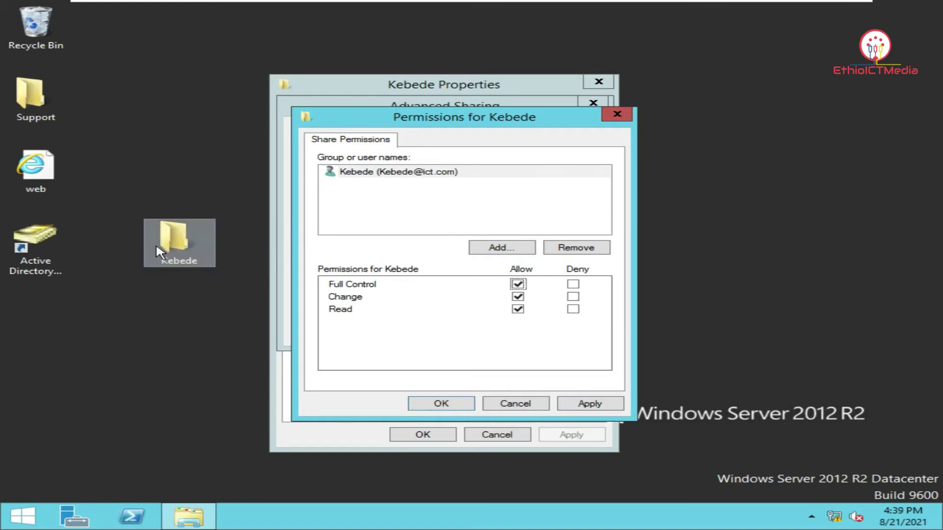
click(578, 404)
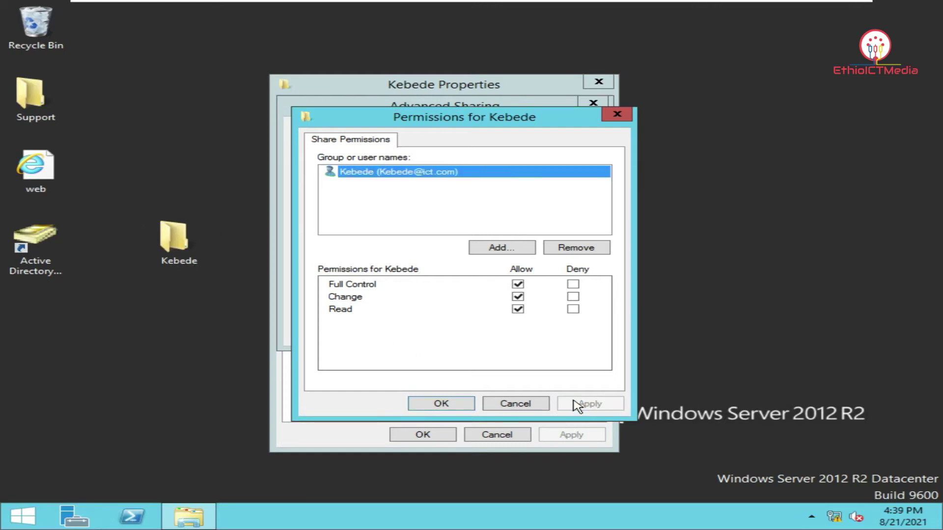
click(441, 403)
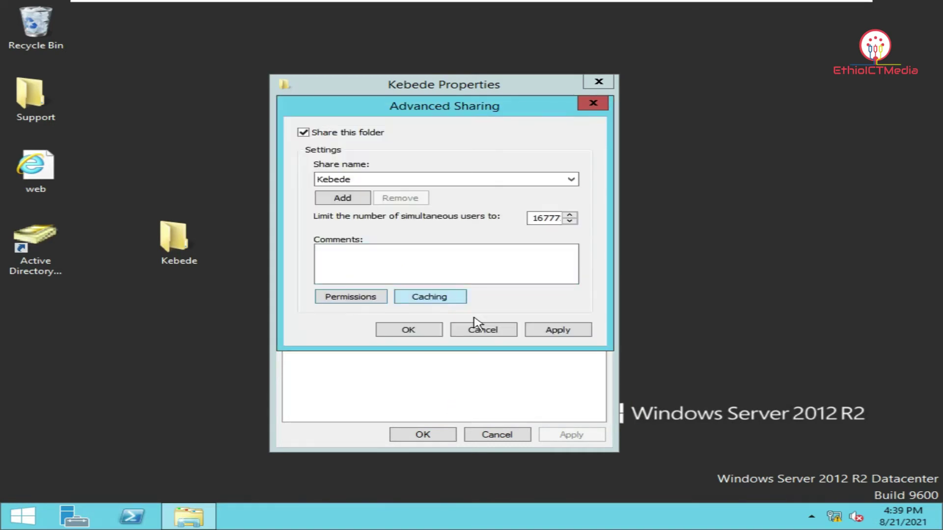
click(555, 331)
click(412, 331)
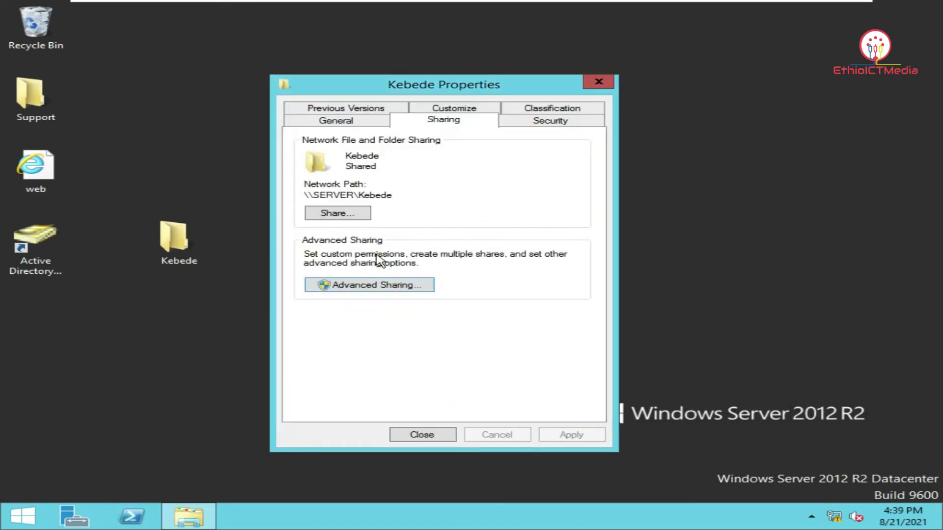
click(424, 434)
Refresh the desktop and launch File Server Resource Manager from Server Manager's Tools
right_click(276, 177)
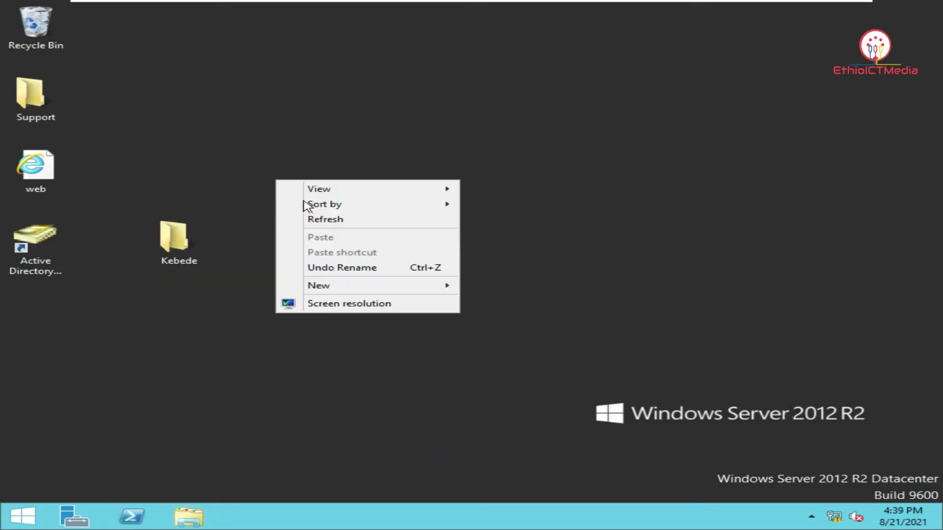
click(324, 218)
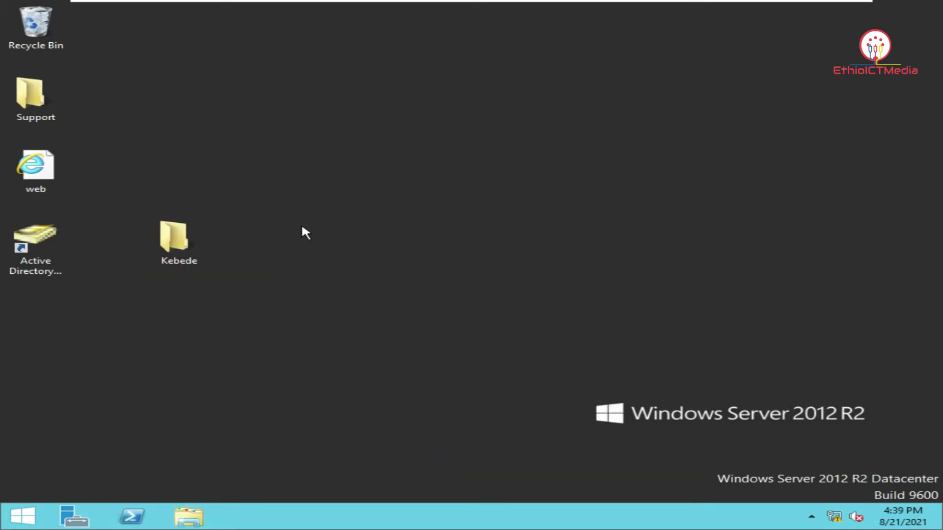
click(74, 516)
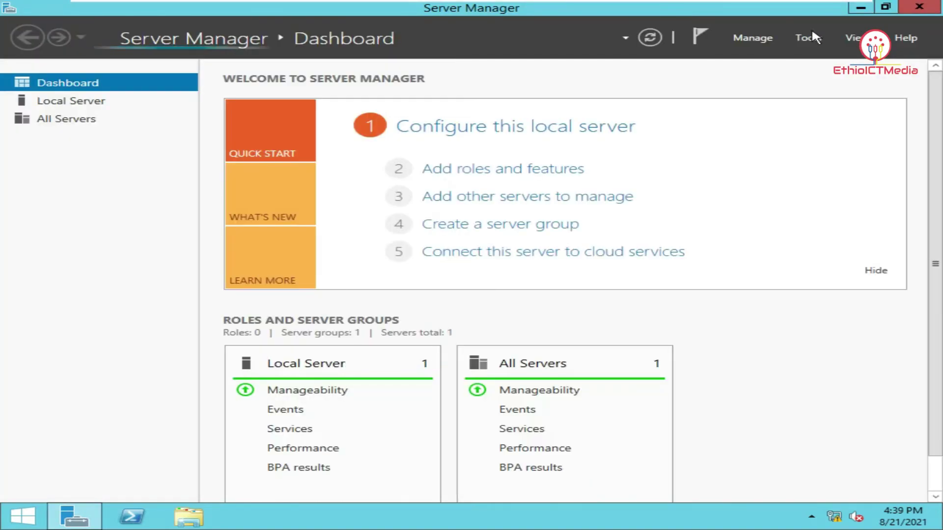
click(806, 37)
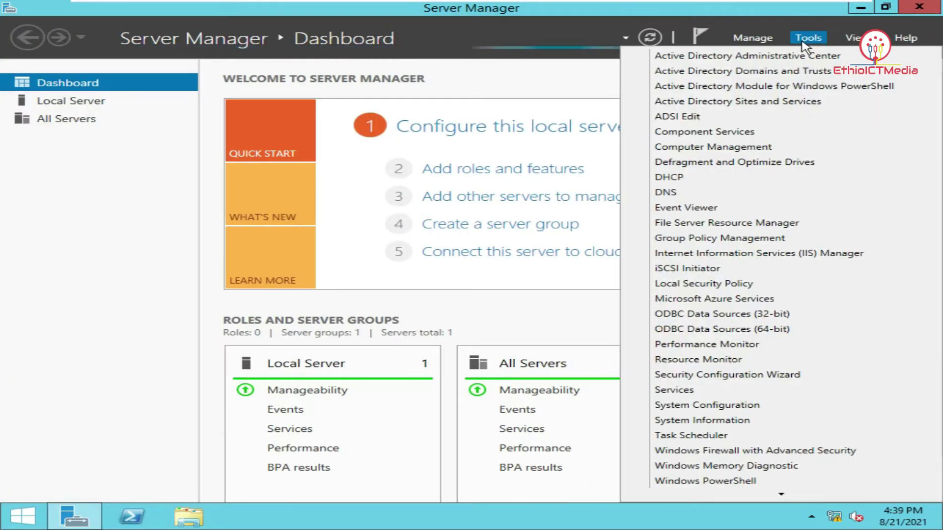
click(780, 223)
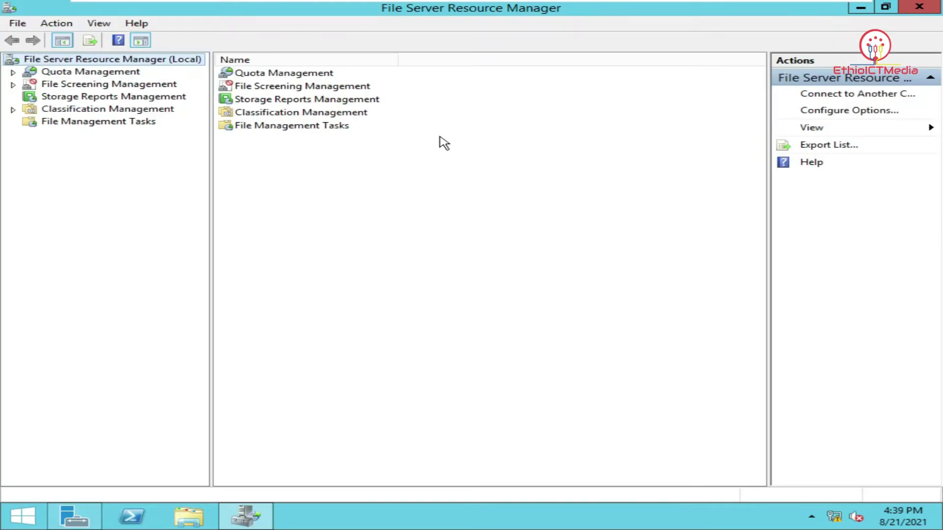
Expand Quota Management, view Quota Templates, and start a new quota template
double_click(85, 74)
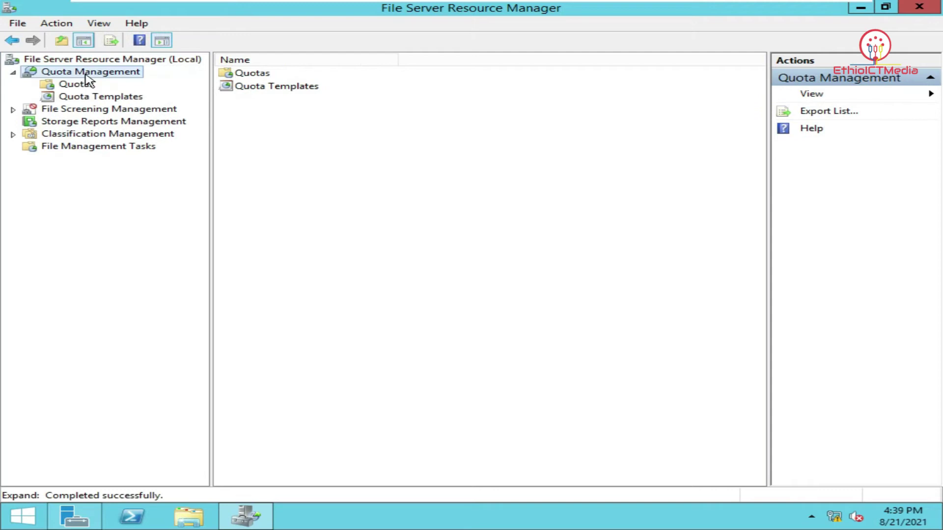
click(76, 84)
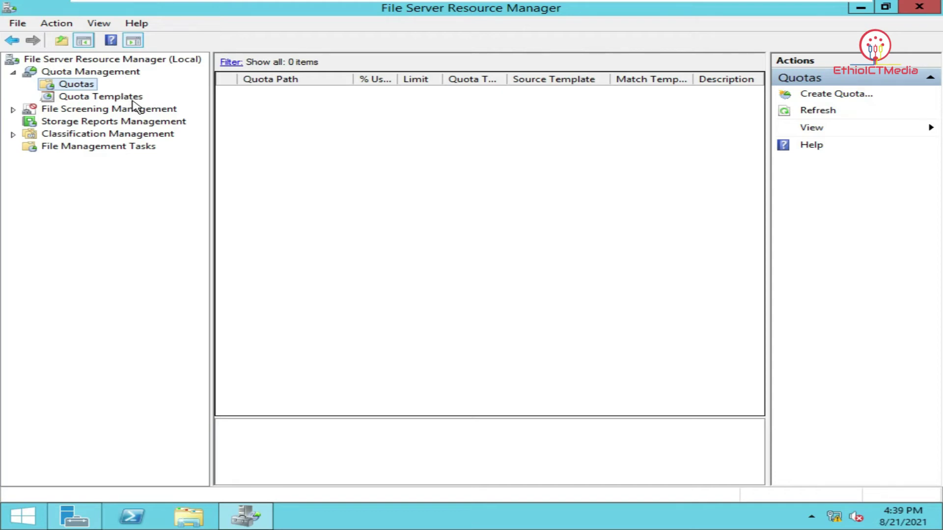
click(101, 96)
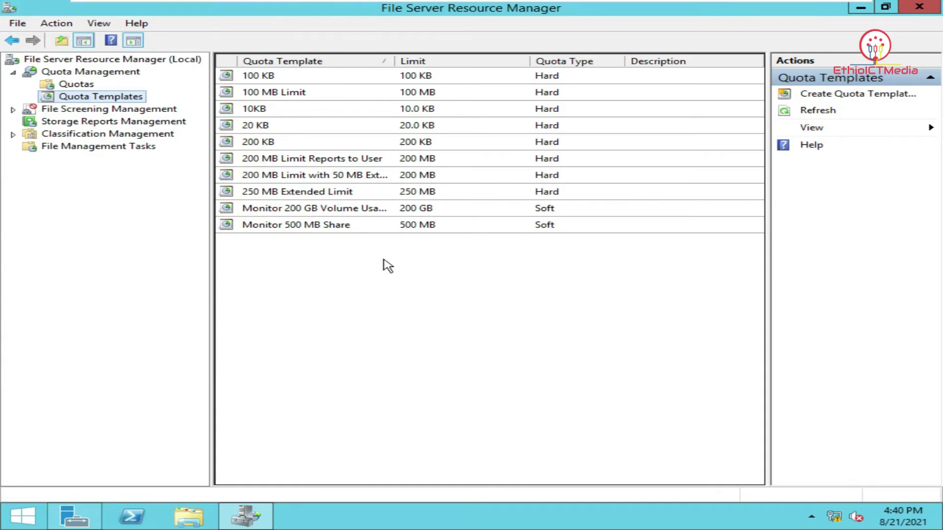
right_click(358, 291)
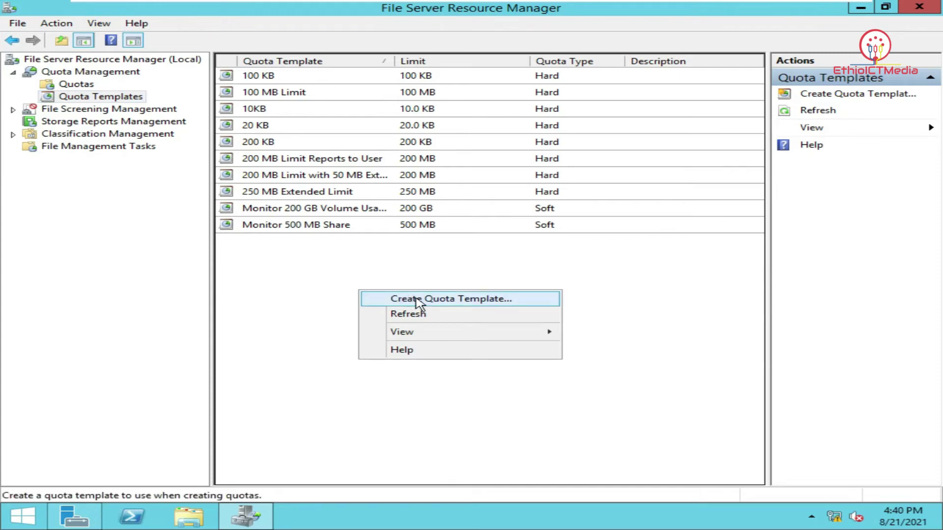
click(443, 300)
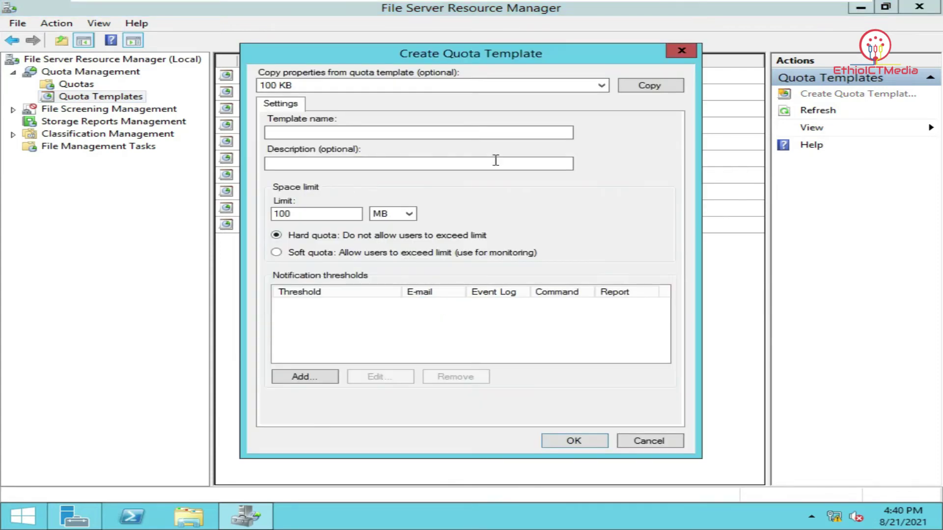
Create a hard quota template named 'ict users' with a 15 KB limit
click(669, 55)
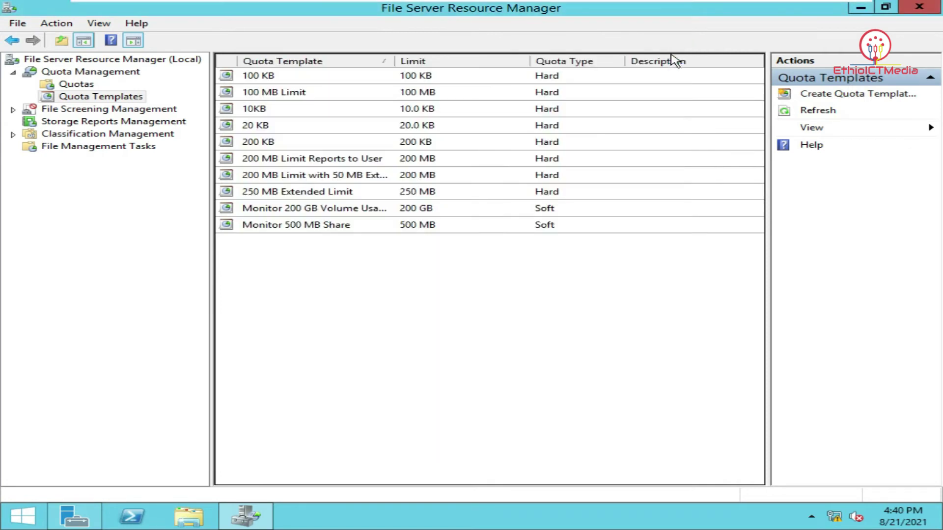
click(287, 109)
click(410, 315)
right_click(375, 270)
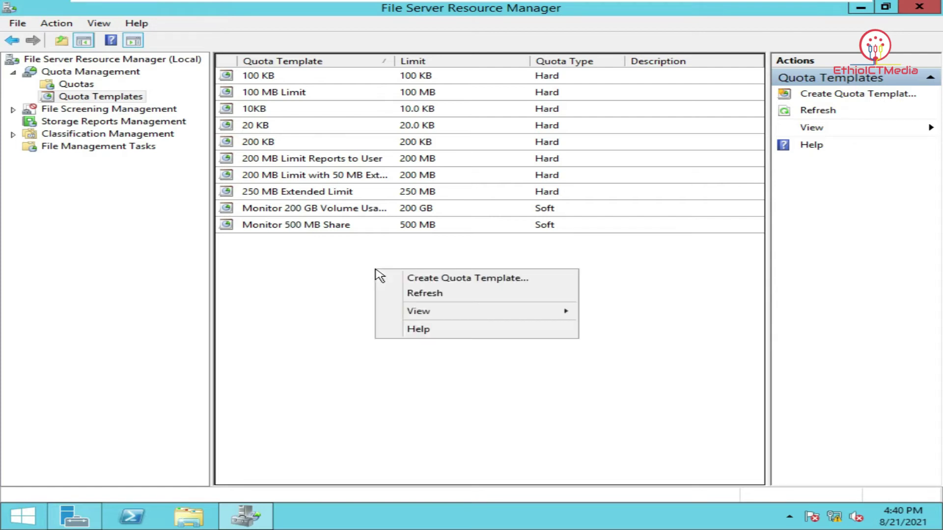
click(498, 282)
drag(324, 214, 231, 219)
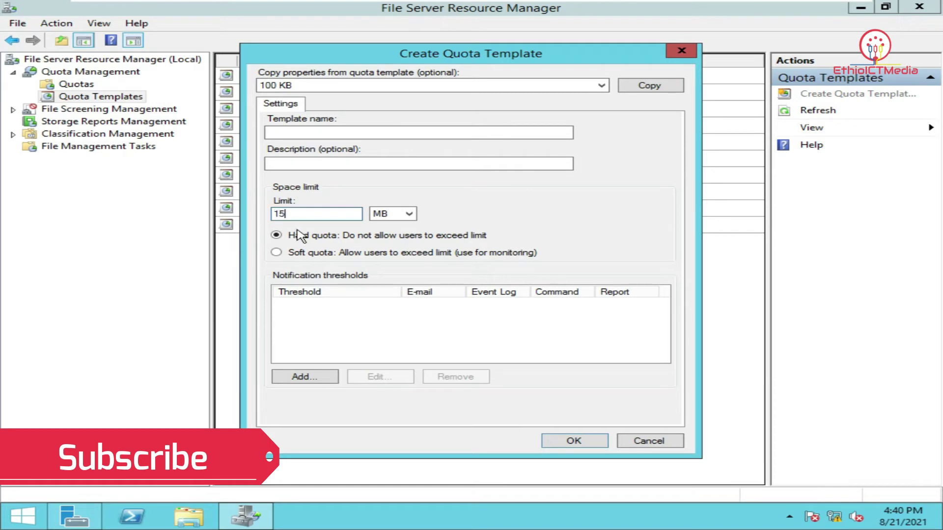
click(396, 214)
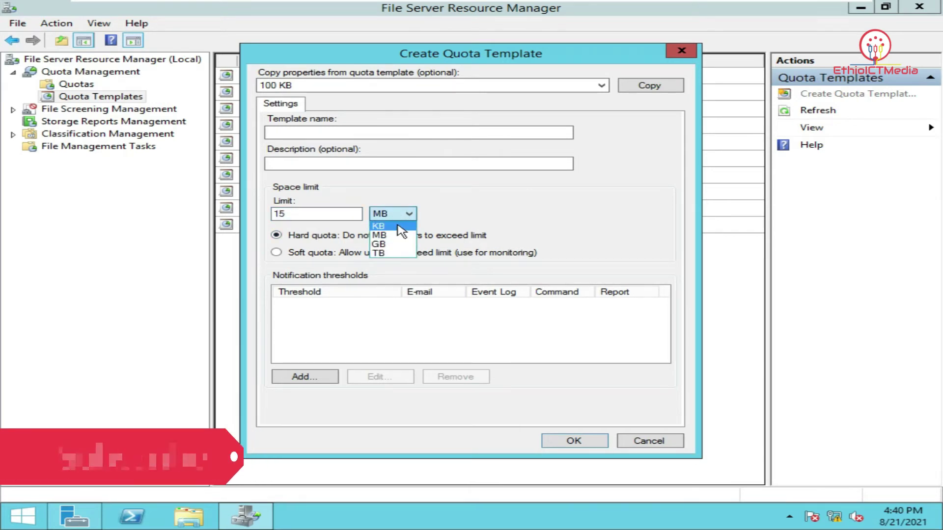
click(398, 226)
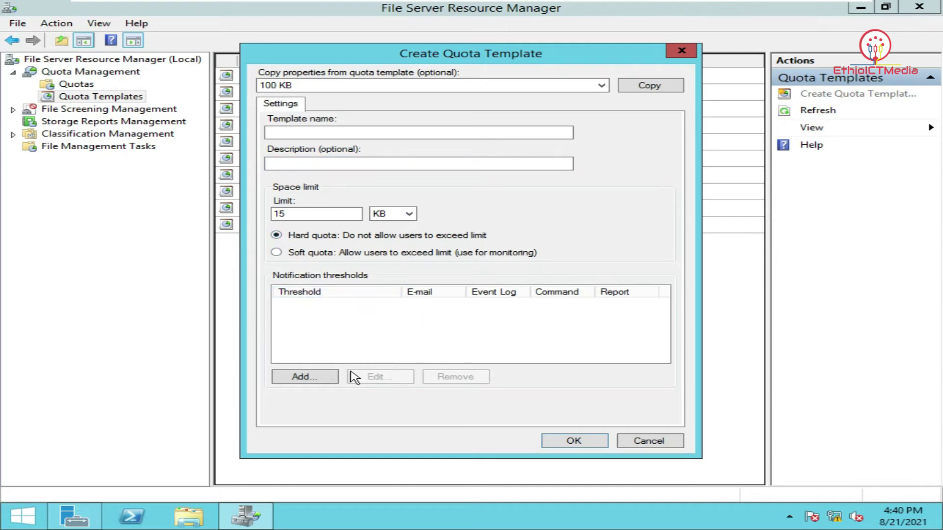
click(328, 133)
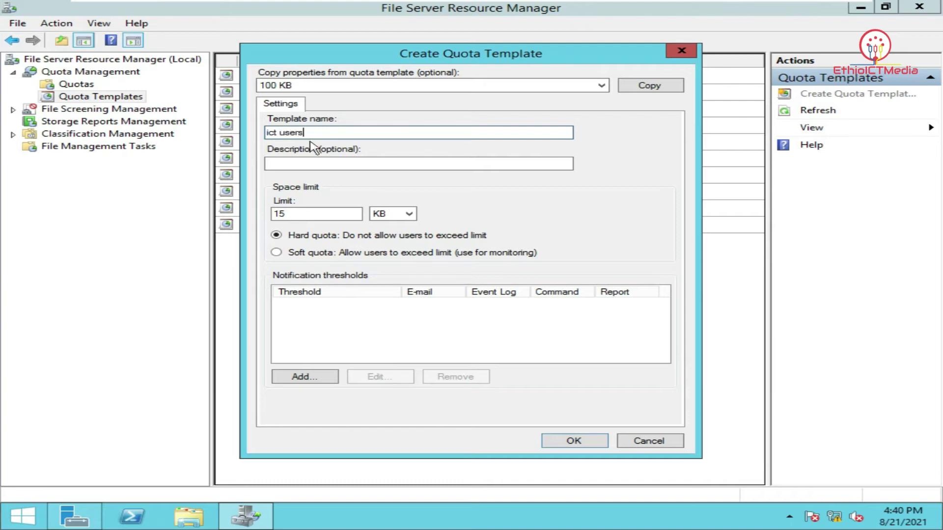
click(574, 441)
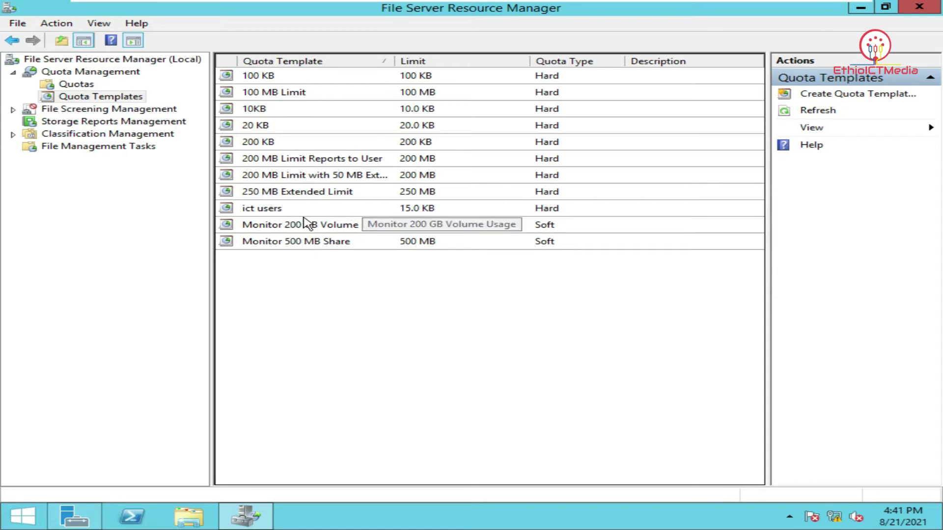
Create a quota on Desktop\Kebede derived from the ict users template (15 KB hard limit)
click(284, 212)
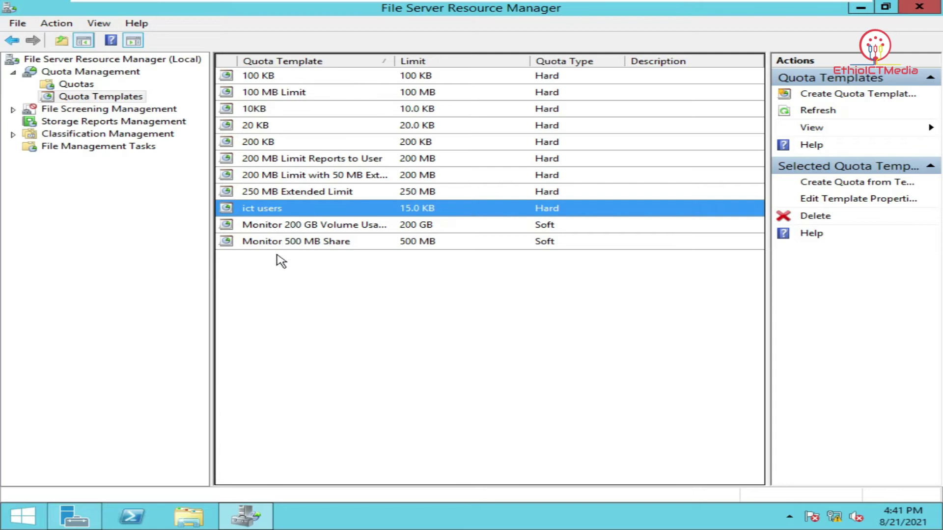
click(85, 83)
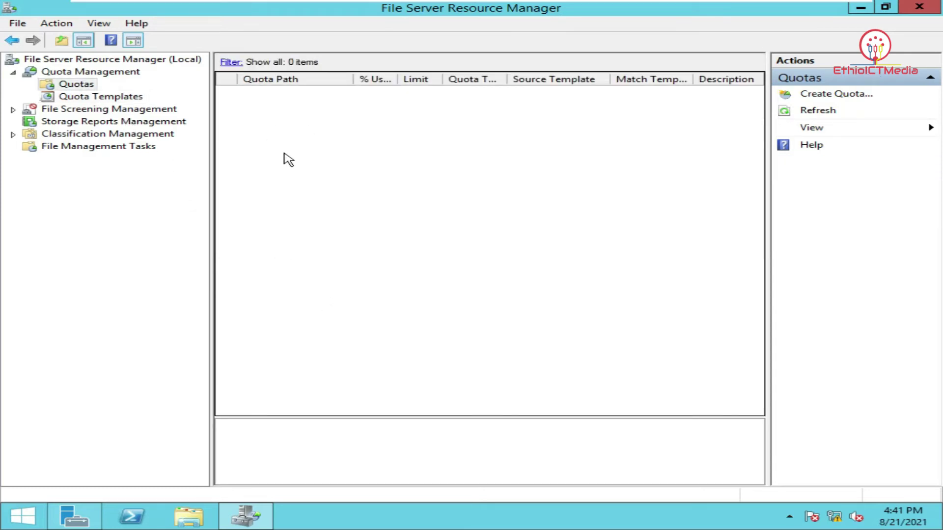
right_click(311, 132)
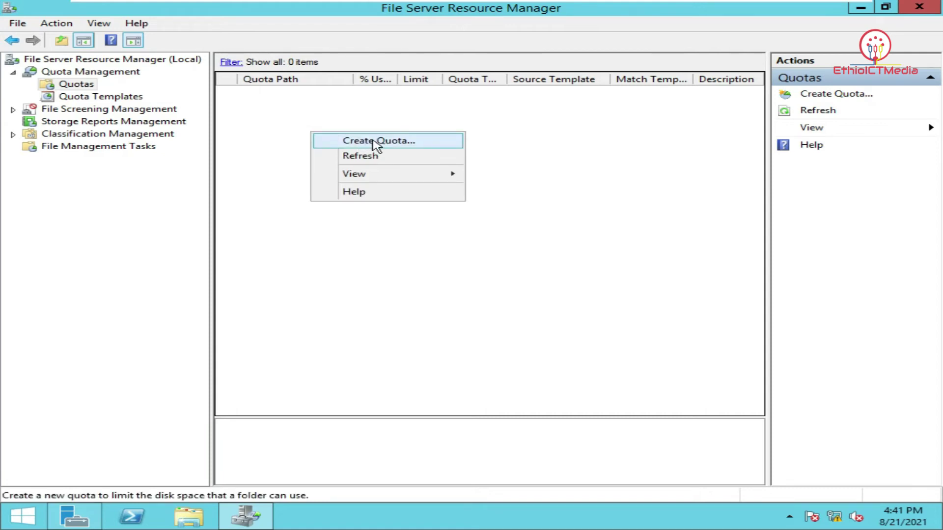
click(376, 142)
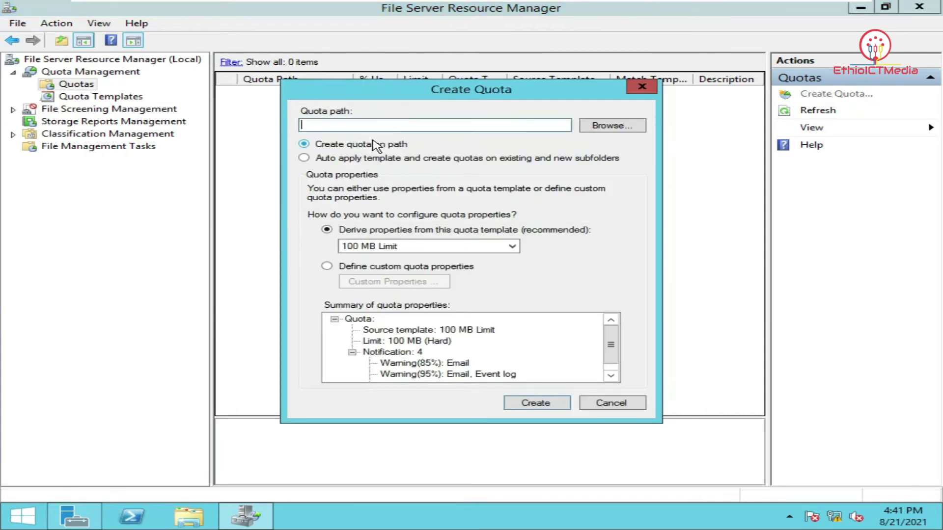
click(599, 128)
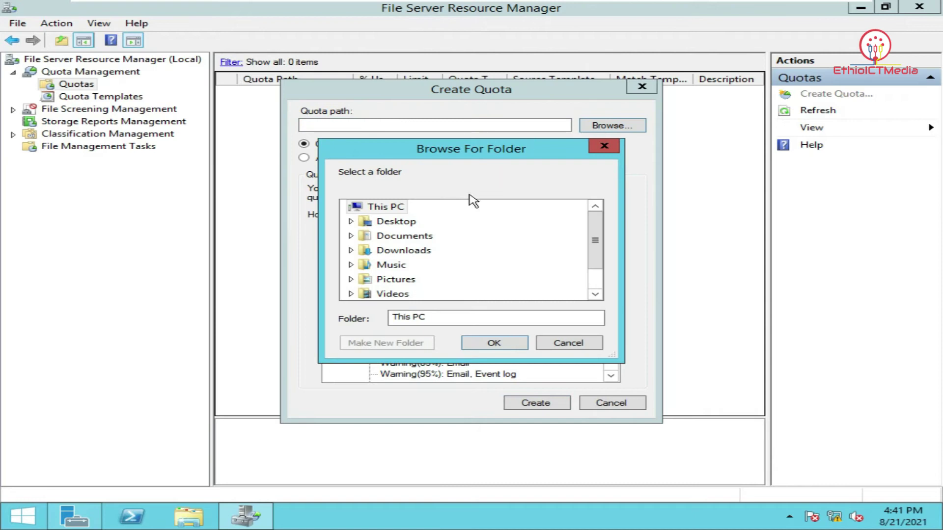
click(396, 221)
click(403, 237)
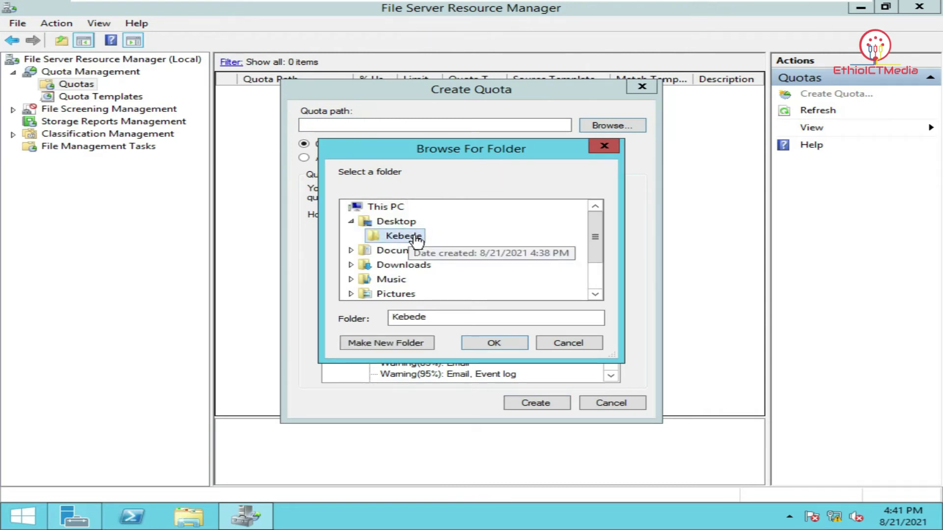
click(492, 343)
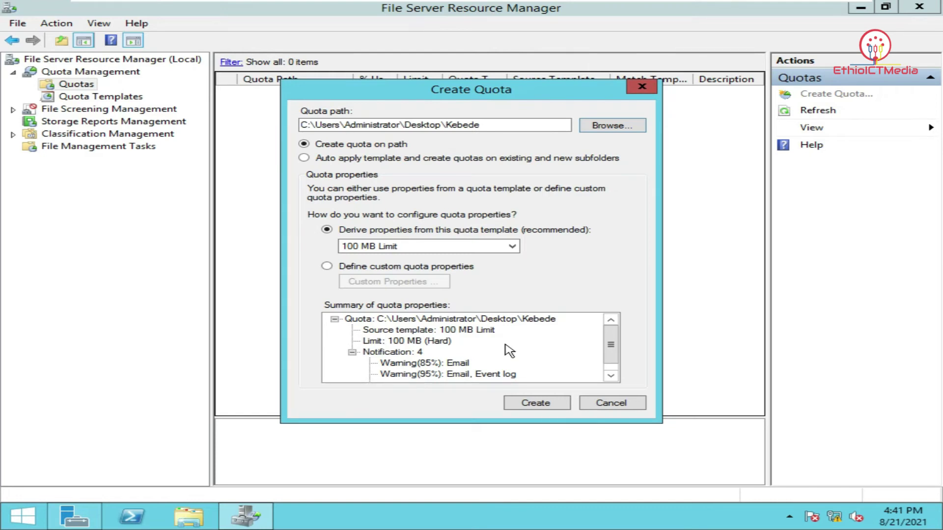
click(511, 246)
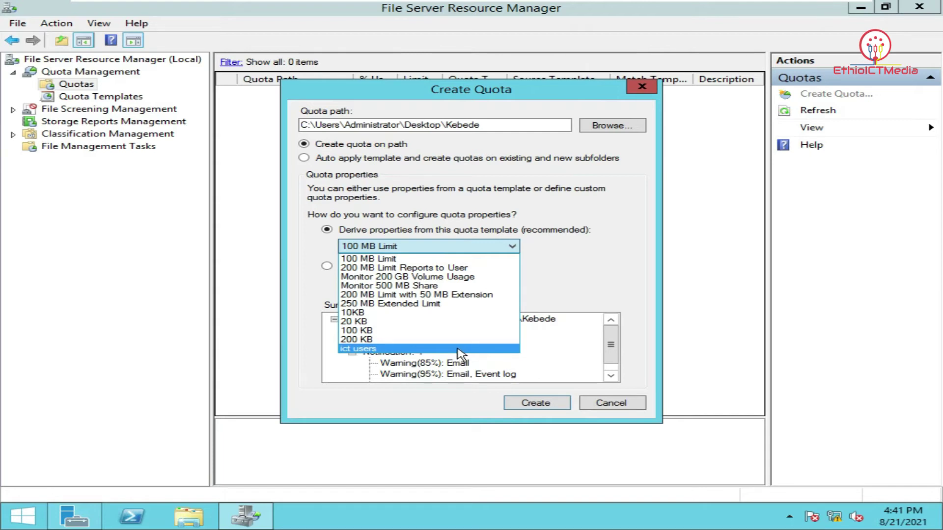
click(461, 349)
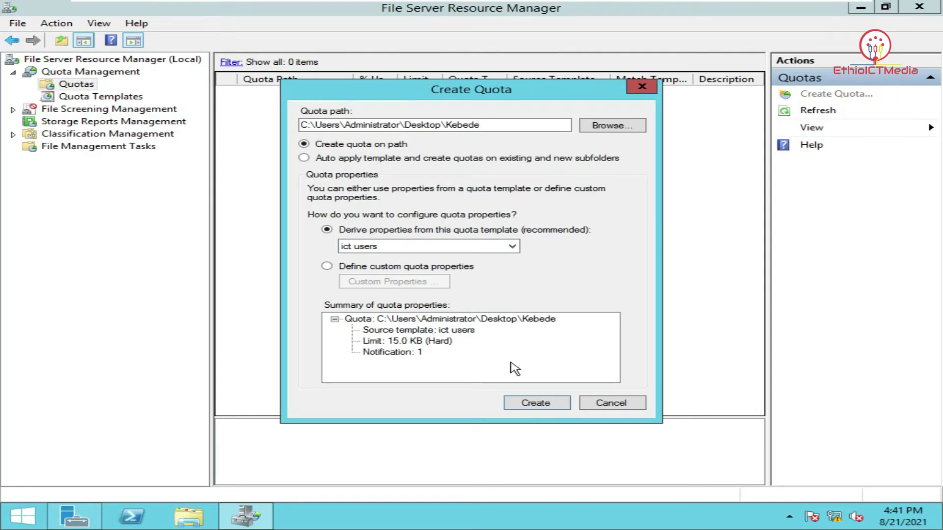
click(552, 404)
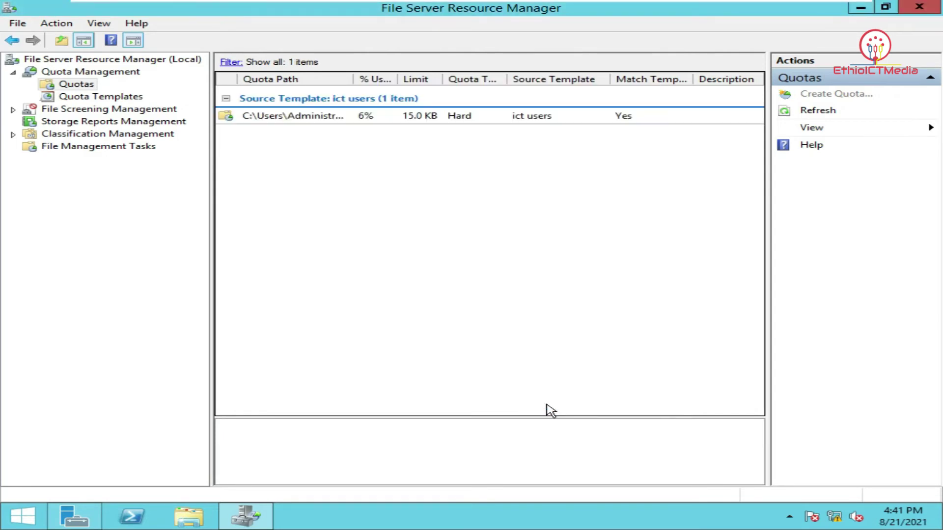
Check the Kebede quota's properties (15.0 KB hard limit) without changes, then close File Server Resource Manager
click(447, 120)
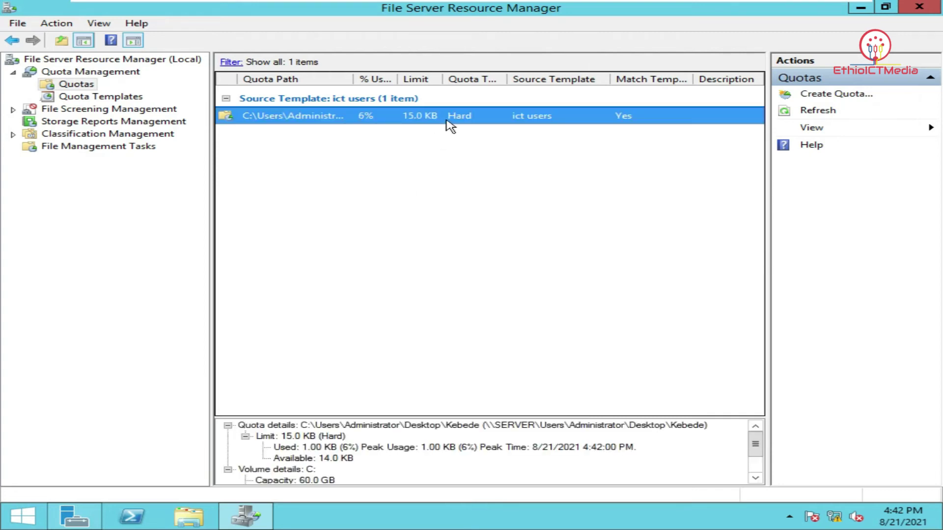
double_click(451, 127)
drag(394, 110, 426, 62)
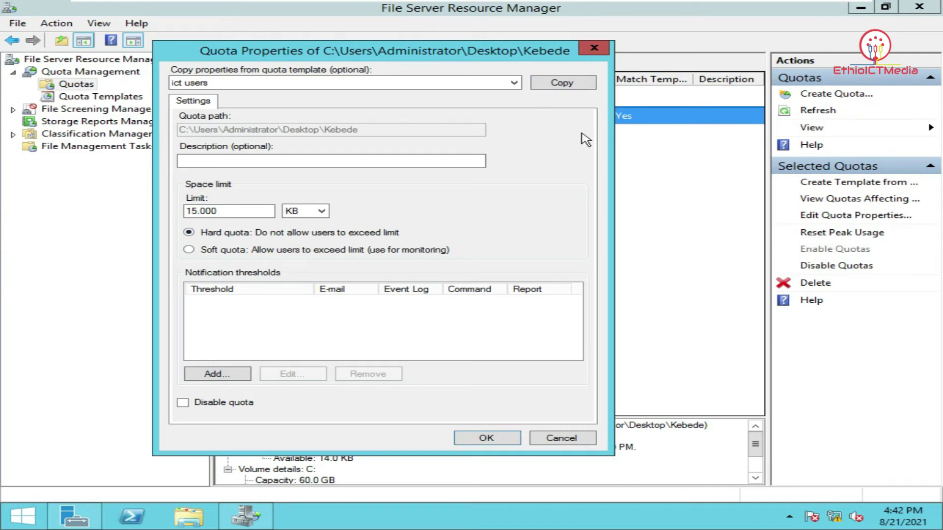
click(602, 53)
click(908, 7)
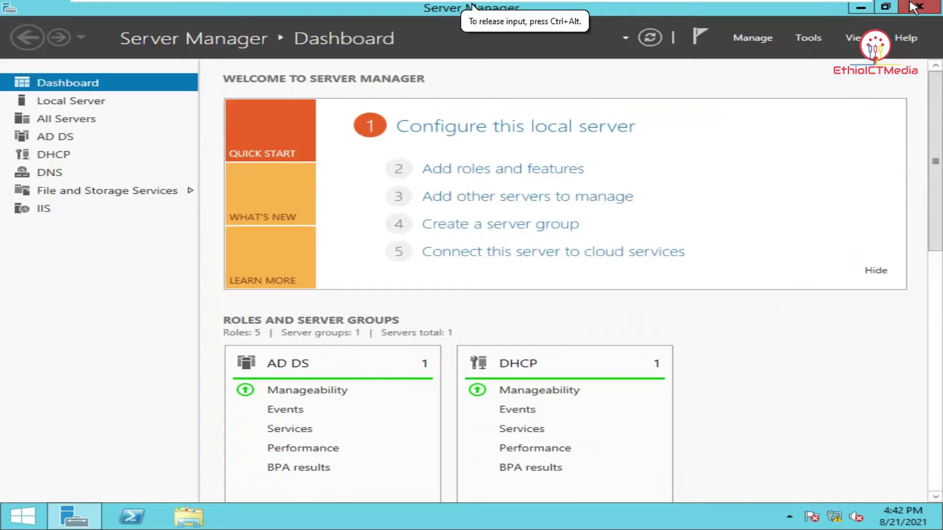
Close Server Manager and lock the administrator session from the Start screen
click(930, 12)
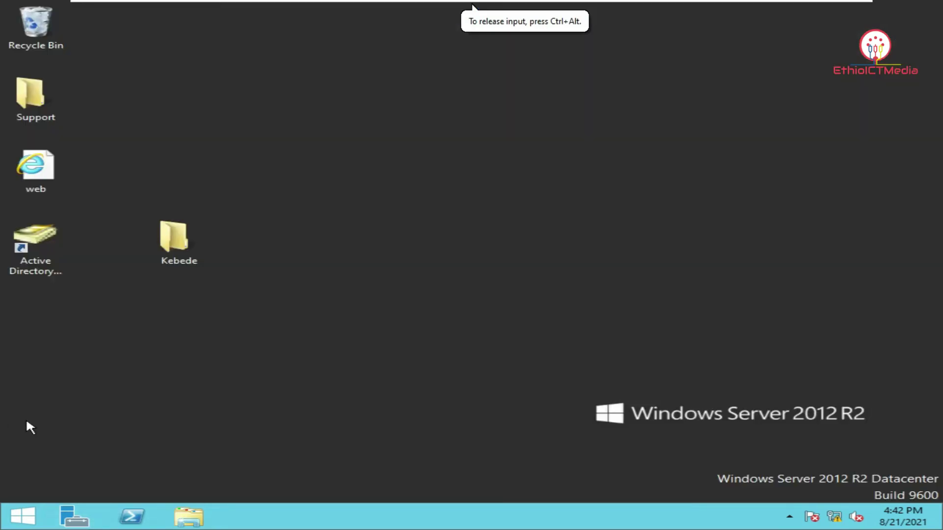
click(11, 518)
click(707, 62)
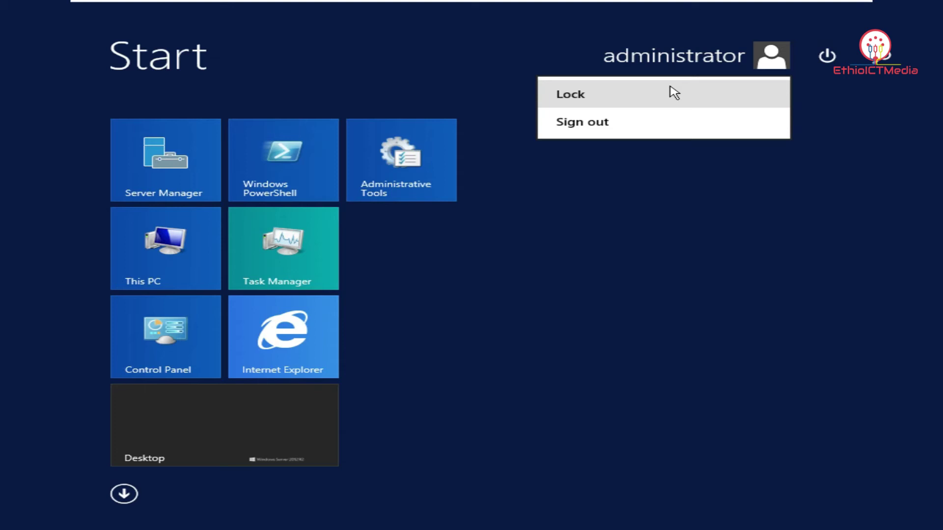
click(674, 93)
Sign in as another user with the domain user's name and password
click(392, 107)
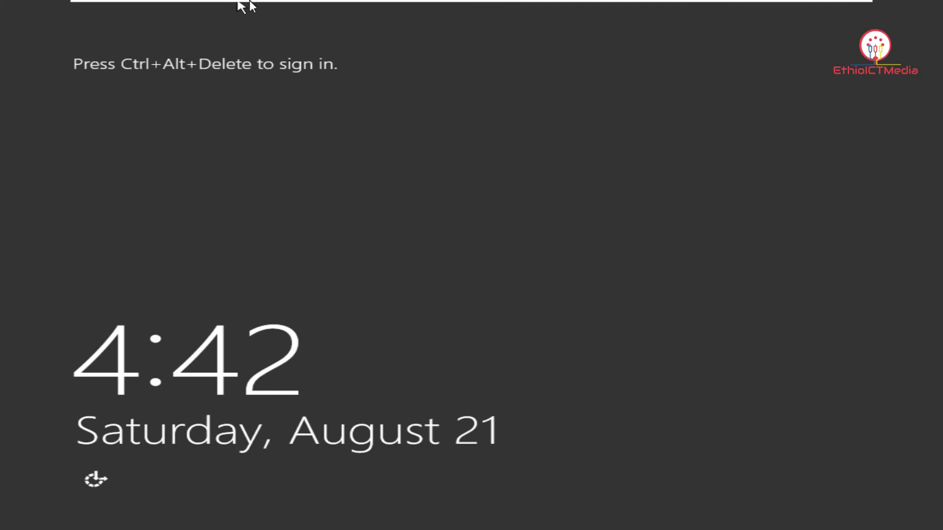
mouse_move(249, 1)
click(321, 10)
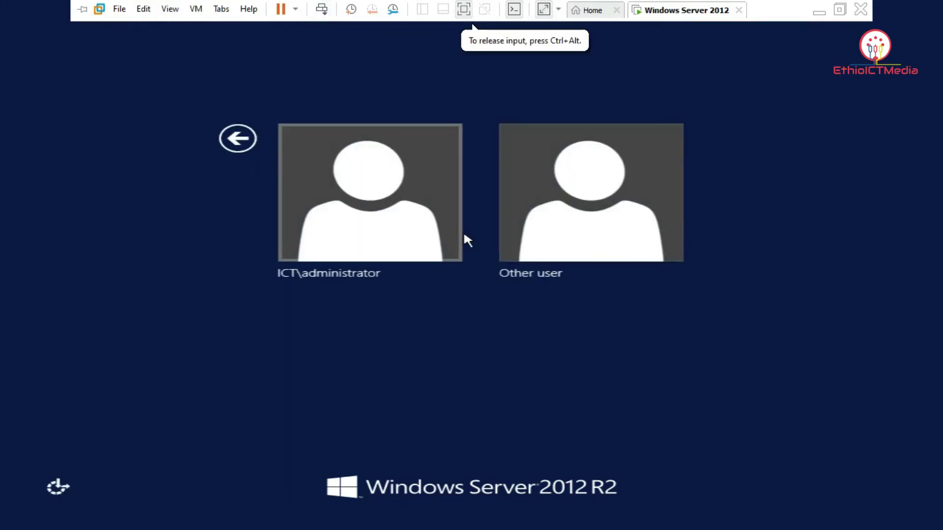
click(553, 239)
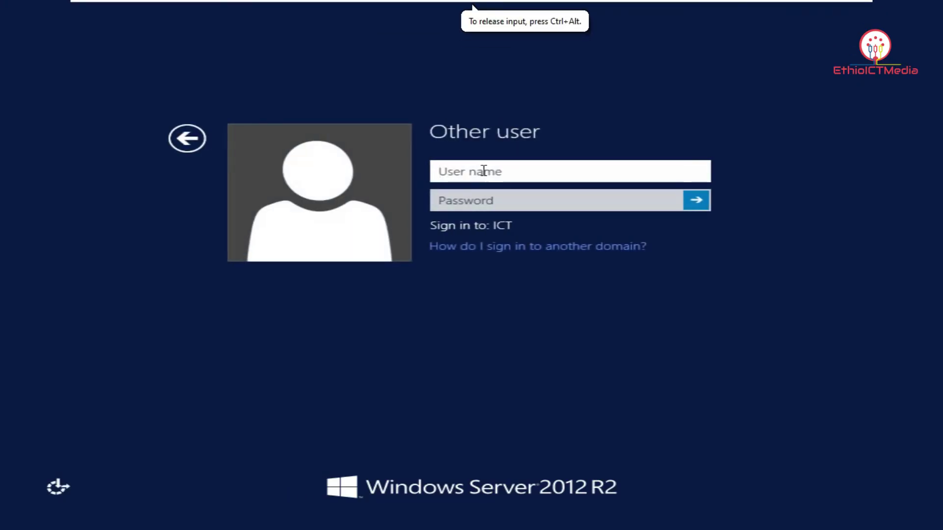
text(kebede)
key(Tab)
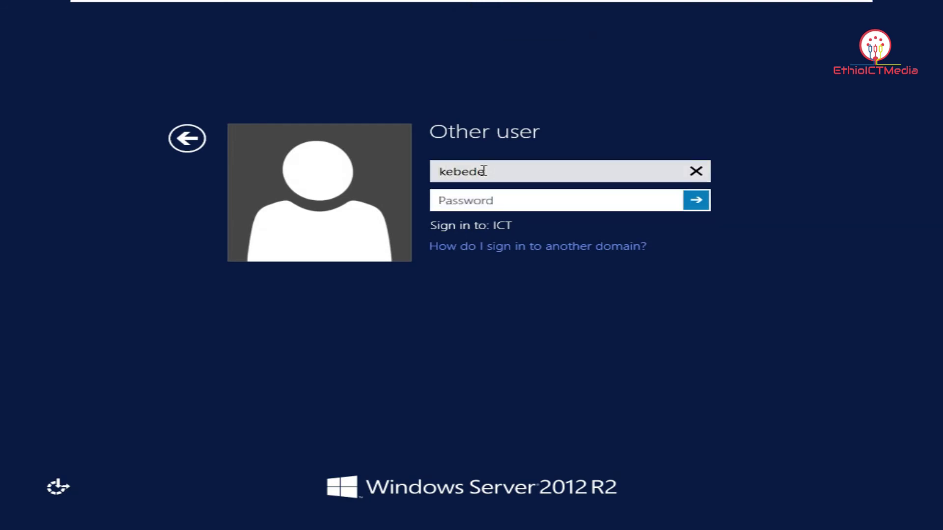
text(P@ss)
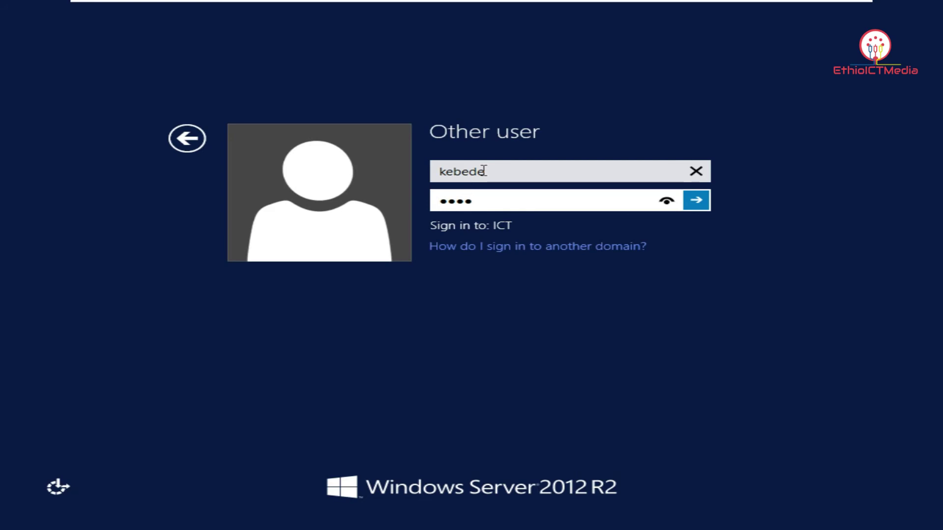
key(BackSpace)
key(BackSpace)
key(BackSpace)
key(BackSpace)
text(P@ssw0rd12)
key(Return)
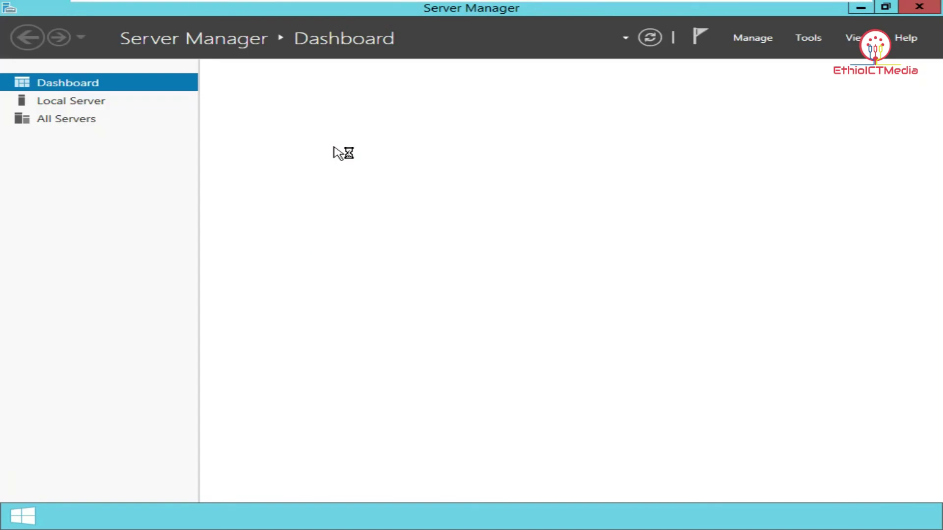
Close Server Manager and refresh the desktop twice
click(929, 10)
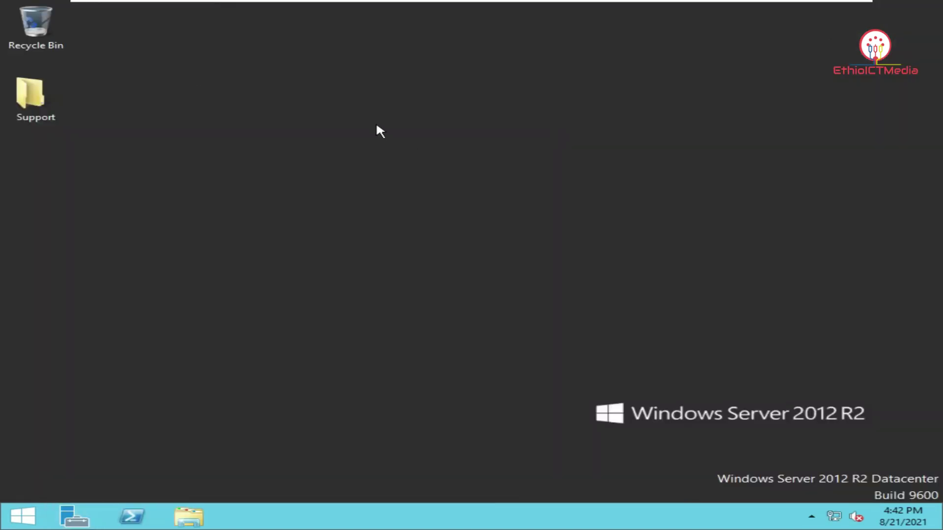
right_click(275, 167)
click(297, 208)
right_click(243, 153)
click(291, 199)
Open This PC in File Explorer and dismiss the temporary-profile notice
click(189, 516)
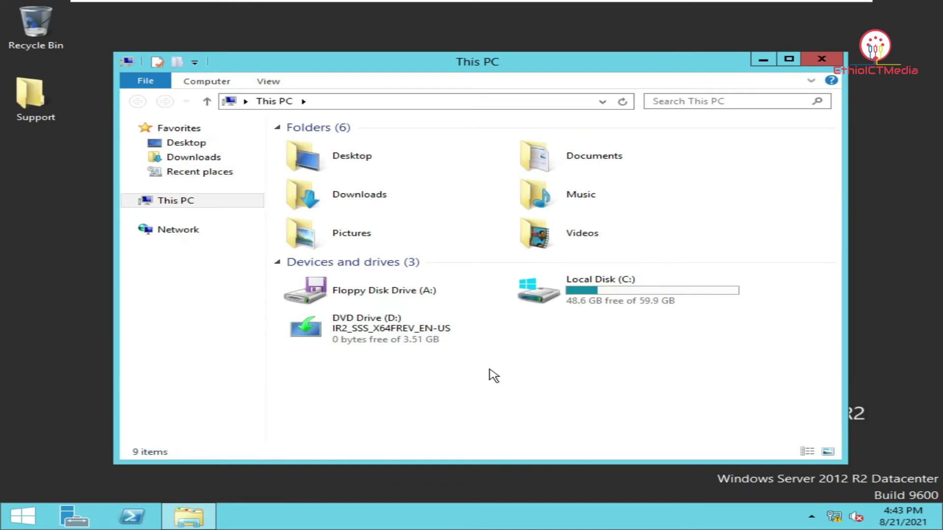
drag(424, 62, 391, 45)
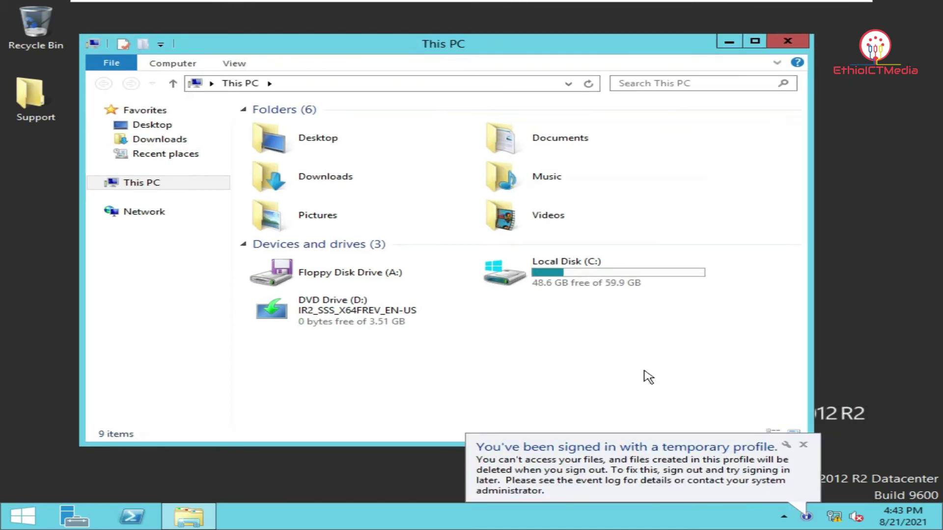
click(802, 445)
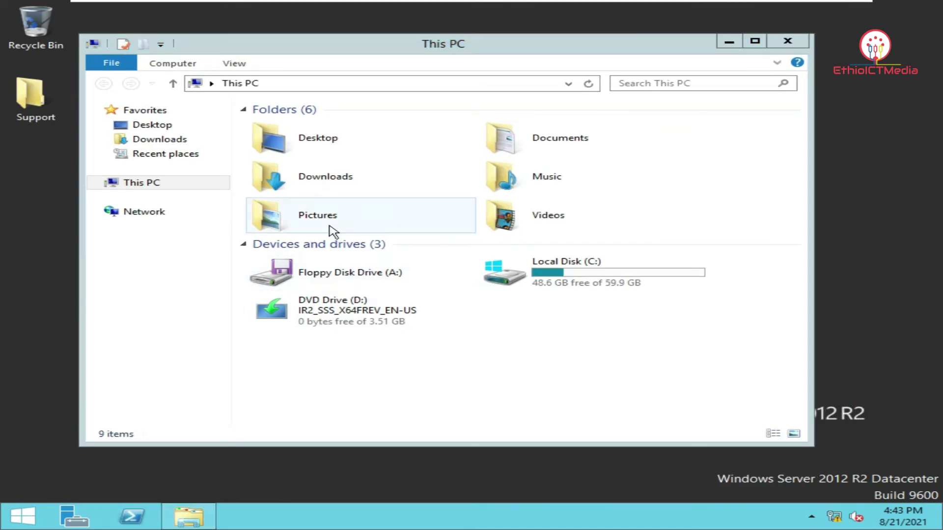
click(177, 64)
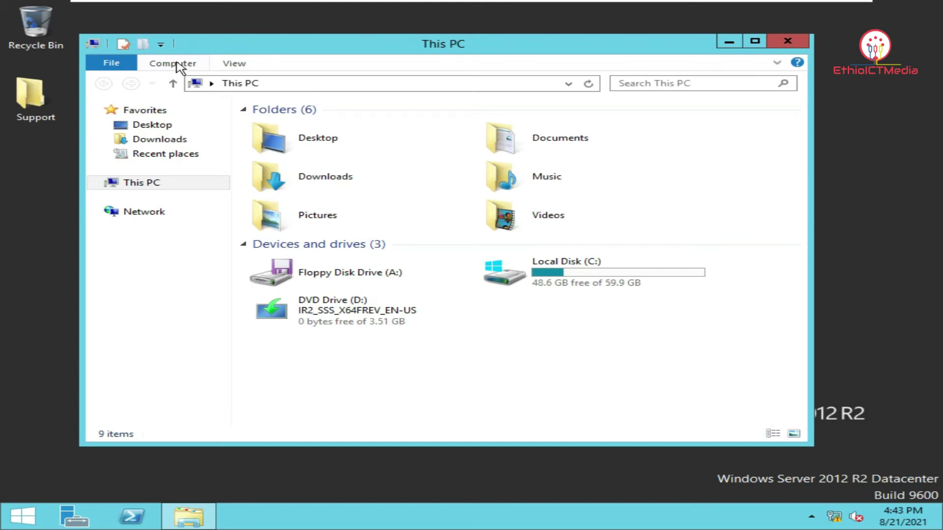
Open Map network drive from the Computer tab, reopening it after one cancel
click(177, 63)
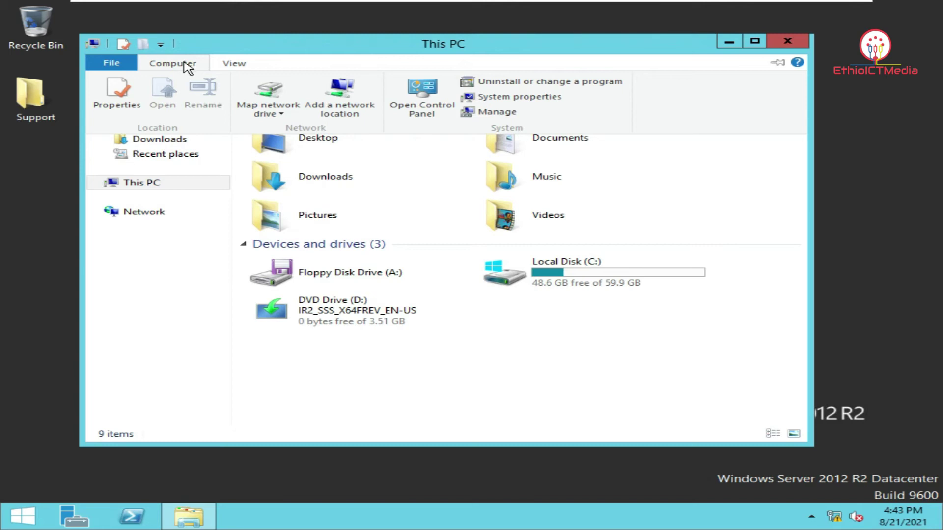
click(282, 111)
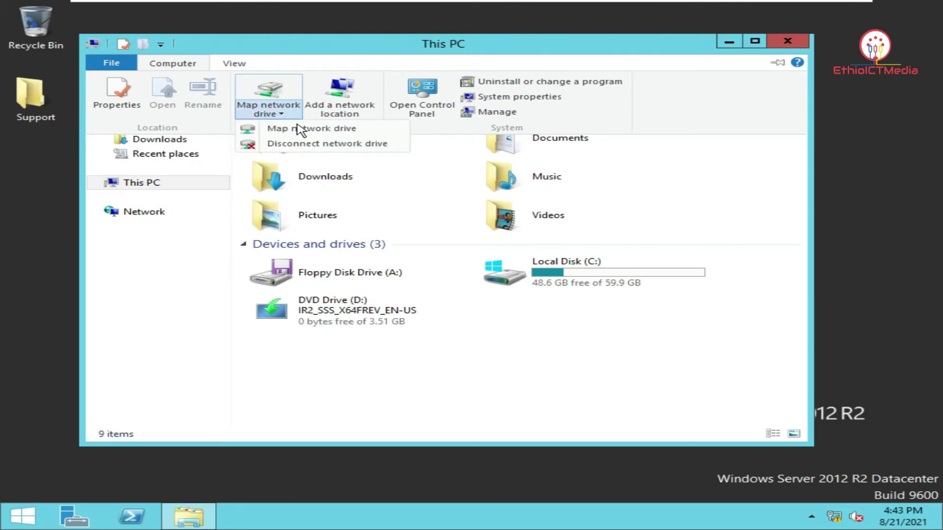
click(297, 127)
drag(410, 124, 330, 88)
click(658, 65)
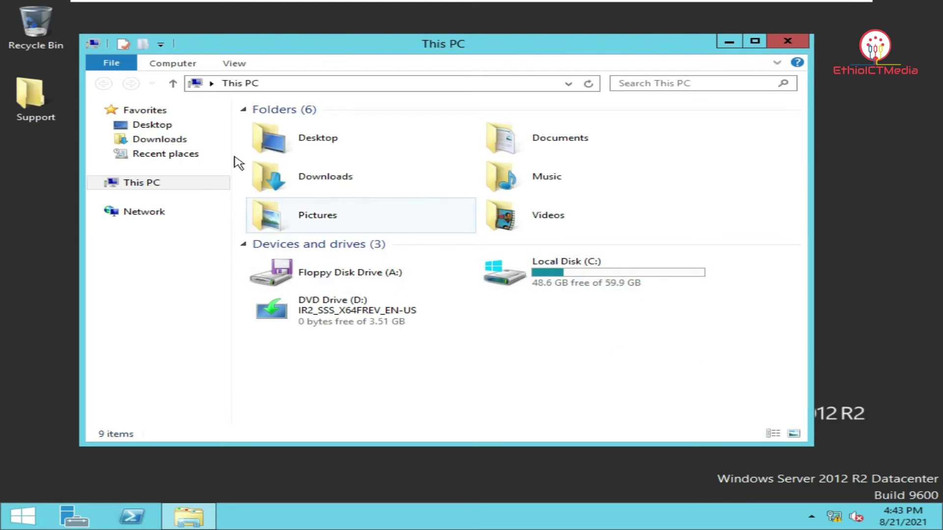
click(190, 64)
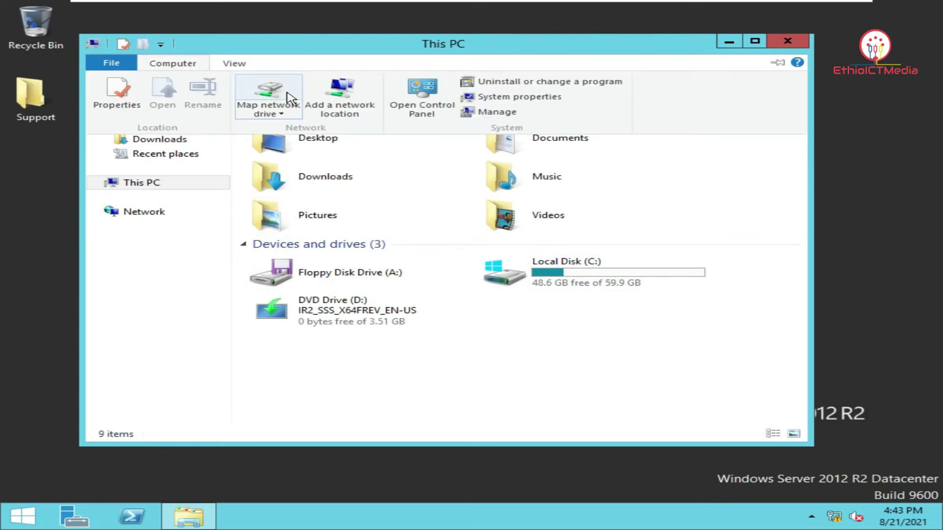
click(287, 114)
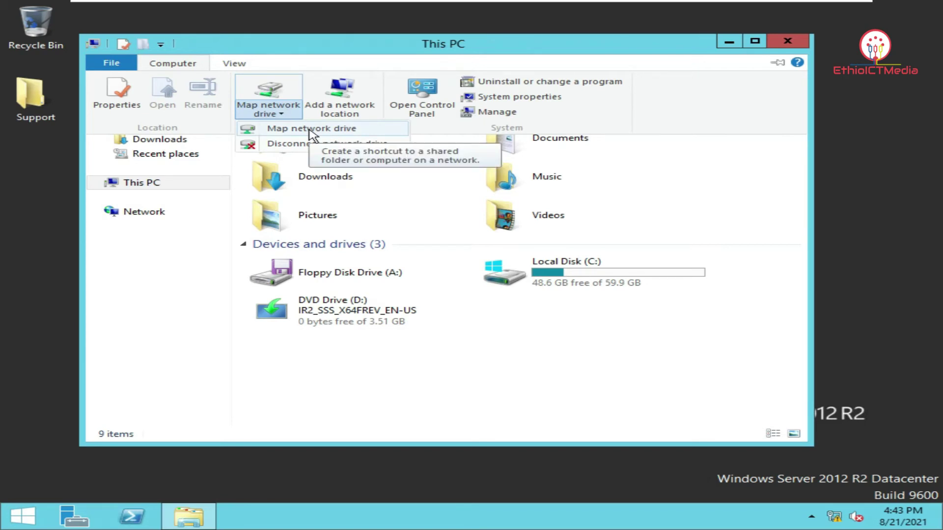
click(310, 131)
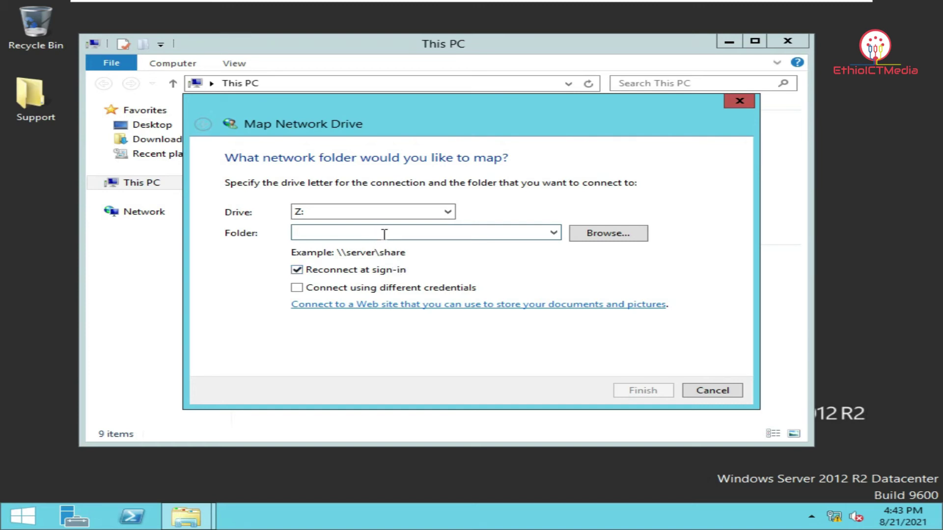
Map the user's server share path as drive Z: and close its empty window
text(\\server\kebede)
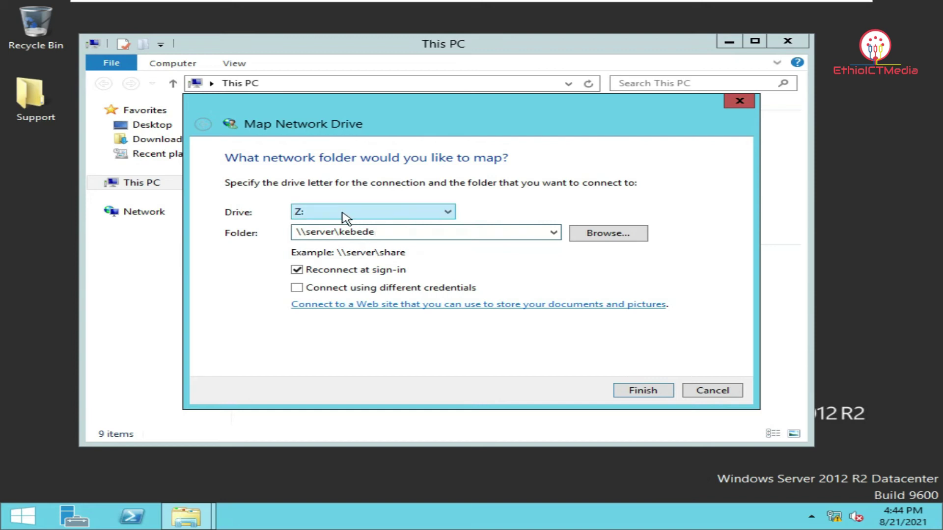
click(643, 392)
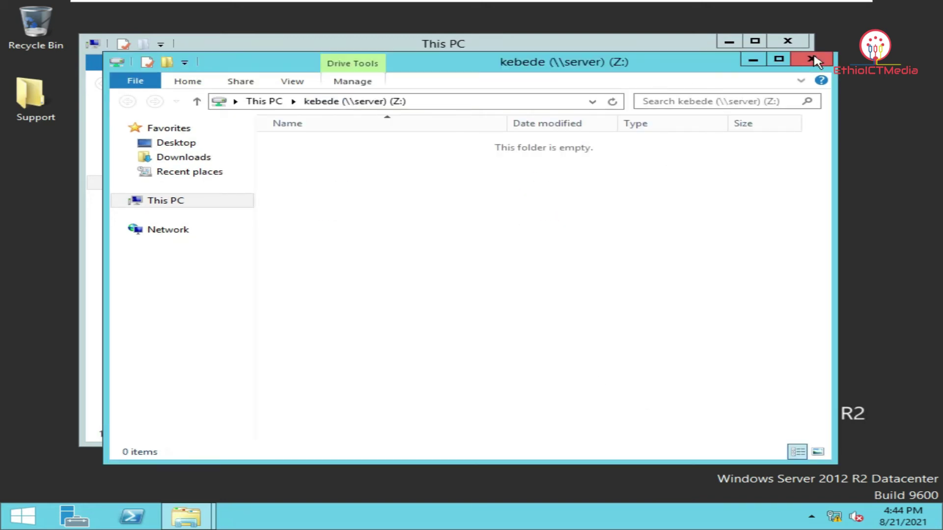
click(811, 60)
Reopen the mapped Z: drive from This PC, showing 12.0 KB free and no files
click(400, 372)
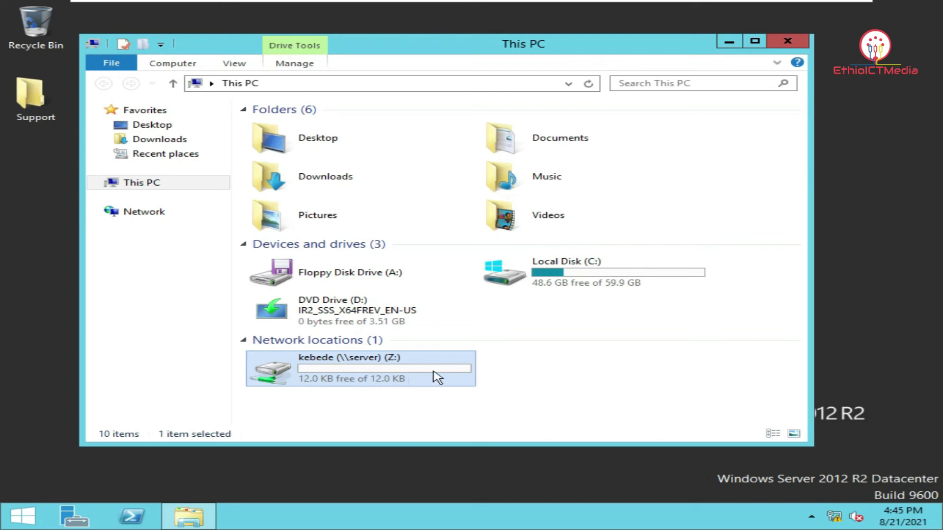
double_click(440, 384)
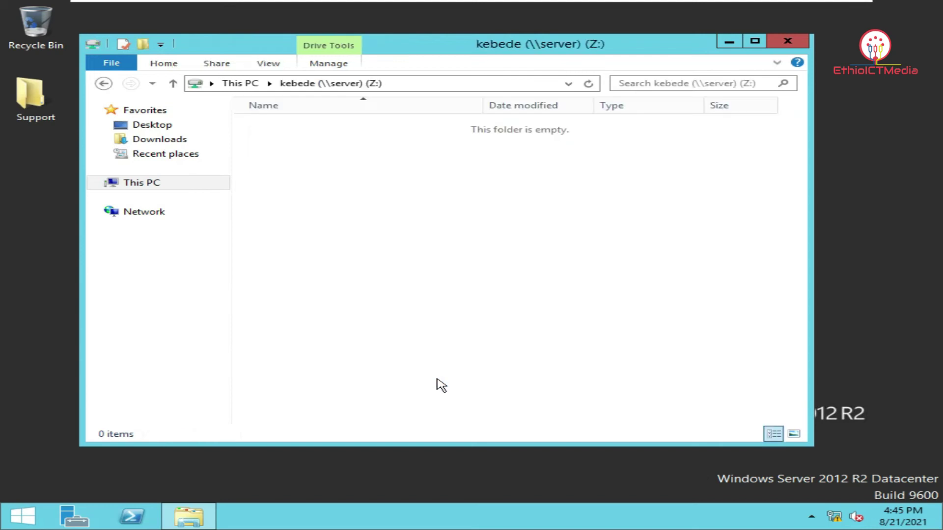
Create text file Hi on Z: containing 'Welcome to my Channel.', save it, and close Notepad
right_click(384, 201)
mouse_move(466, 329)
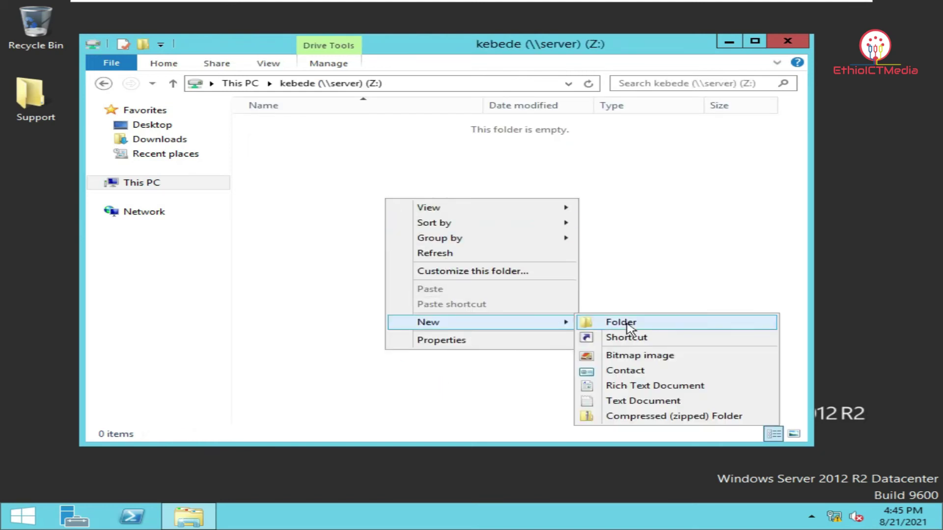
click(643, 401)
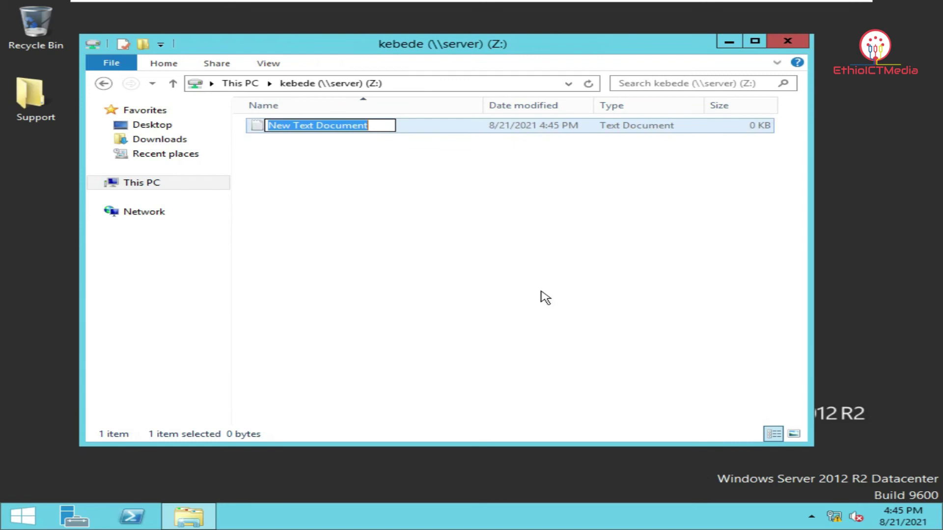
text(Hi)
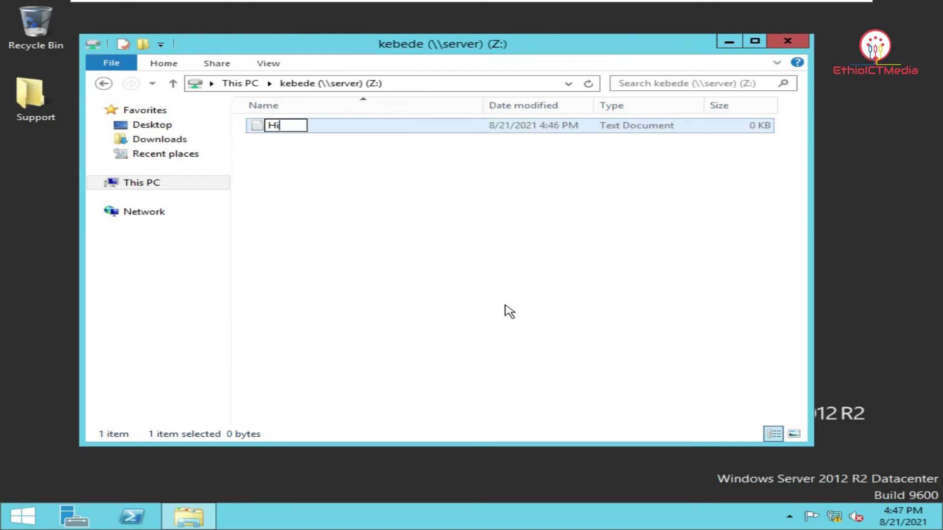
key(Return)
key(Return)
text(We)
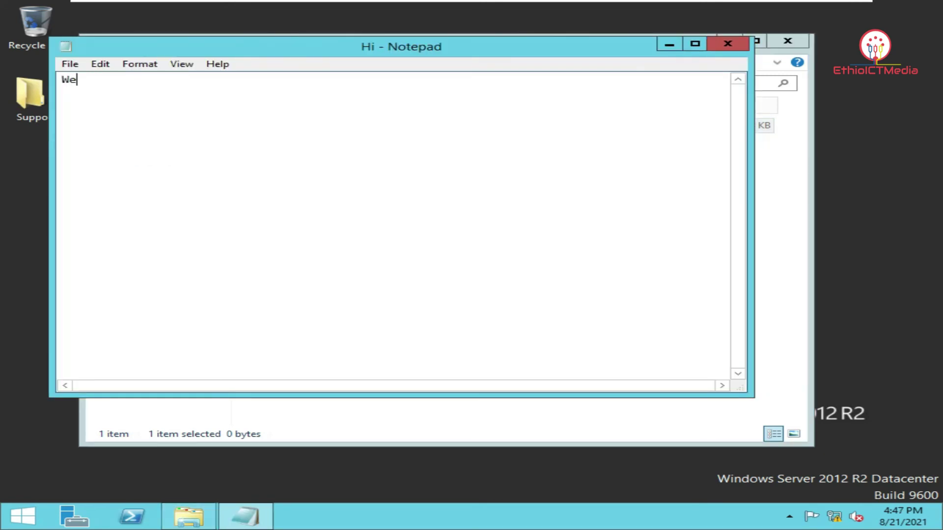
text(lcome to my Channel.)
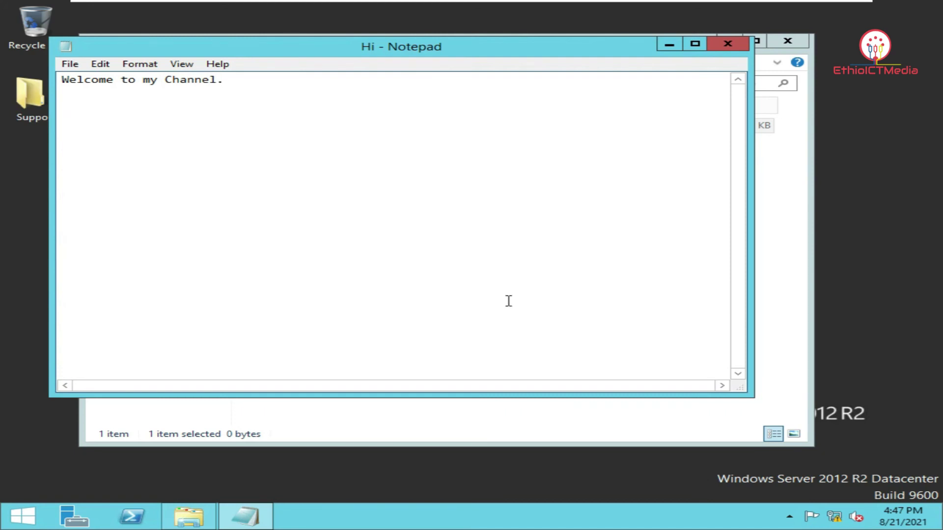
key(ctrl+s)
click(727, 43)
drag(444, 177, 334, 127)
right_click(454, 131)
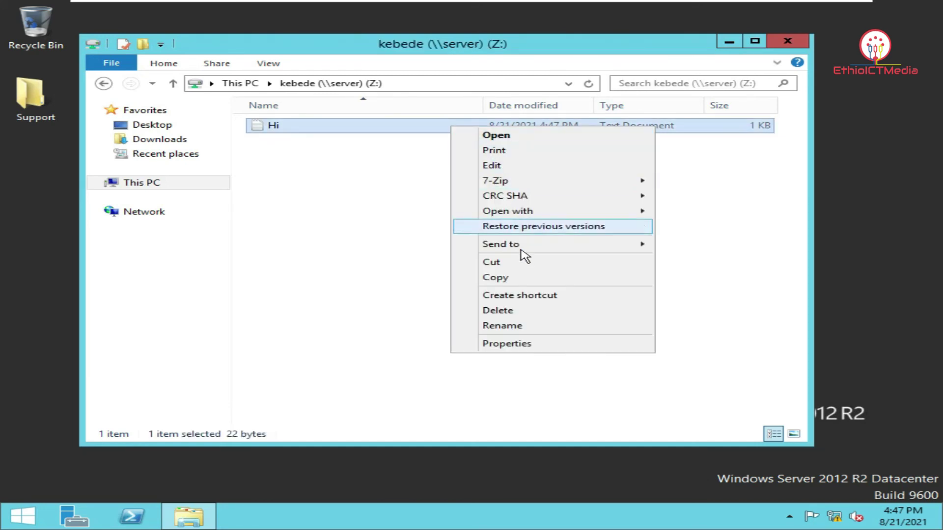
Copy Hi and paste nine copies into Z:, until a tenth paste is refused for lack of space
click(524, 278)
right_click(345, 200)
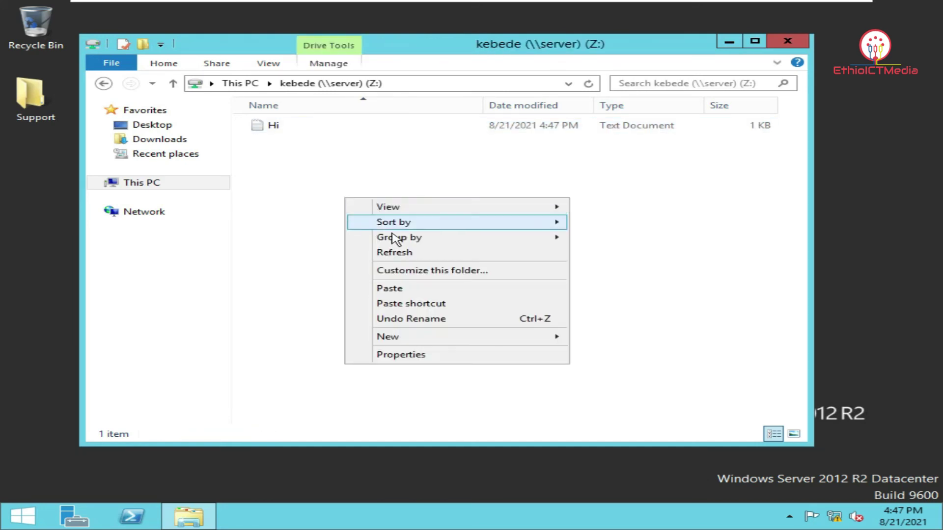
click(404, 290)
right_click(367, 199)
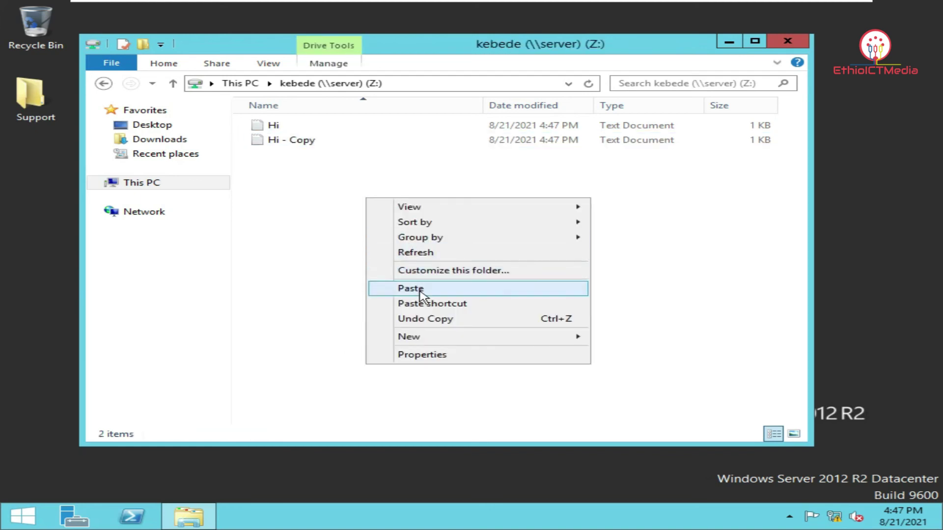
click(419, 290)
right_click(342, 199)
click(388, 290)
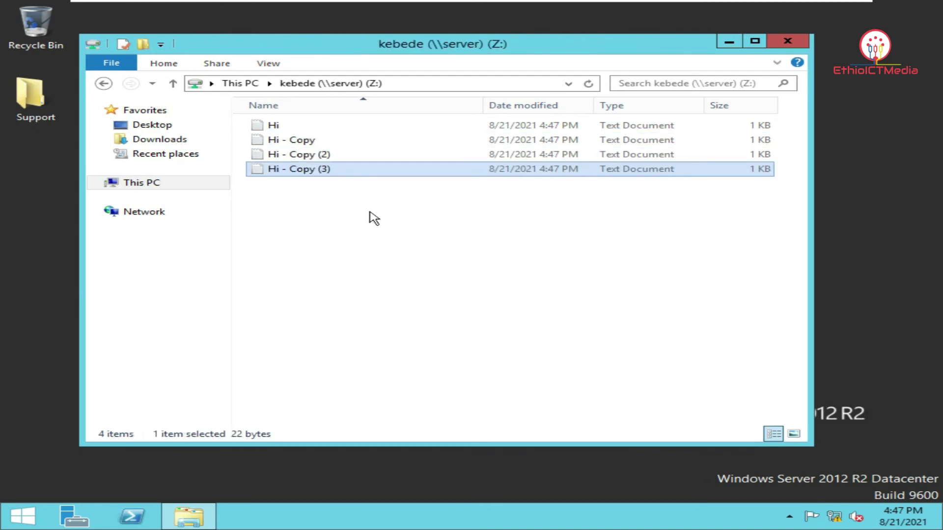
right_click(370, 212)
click(412, 301)
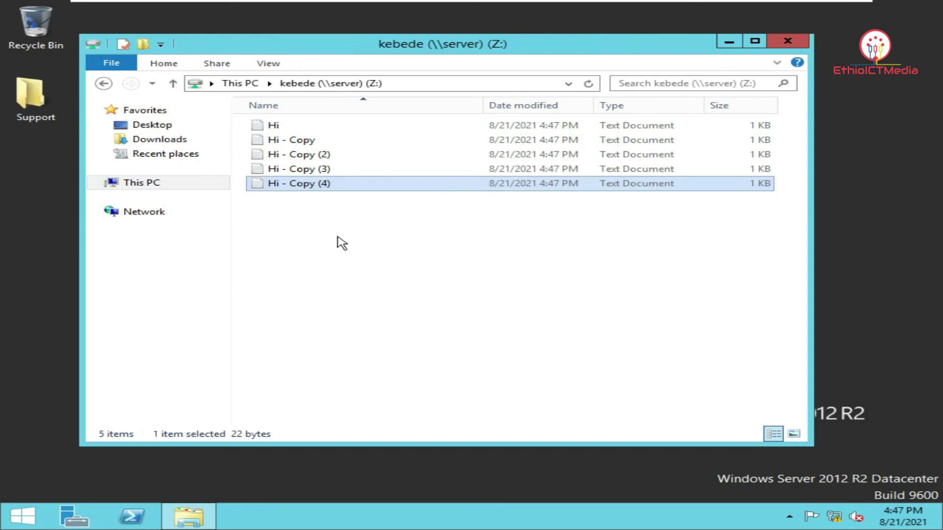
right_click(337, 237)
click(395, 324)
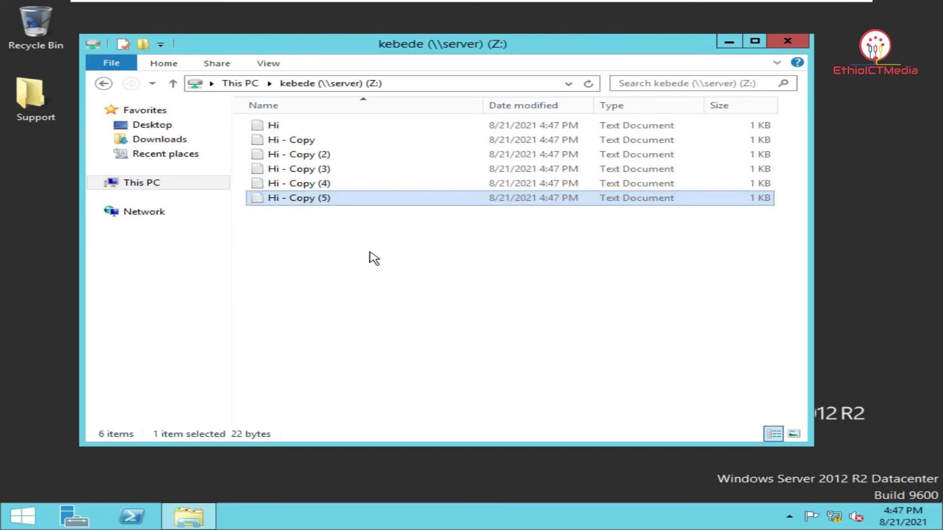
right_click(370, 250)
click(410, 340)
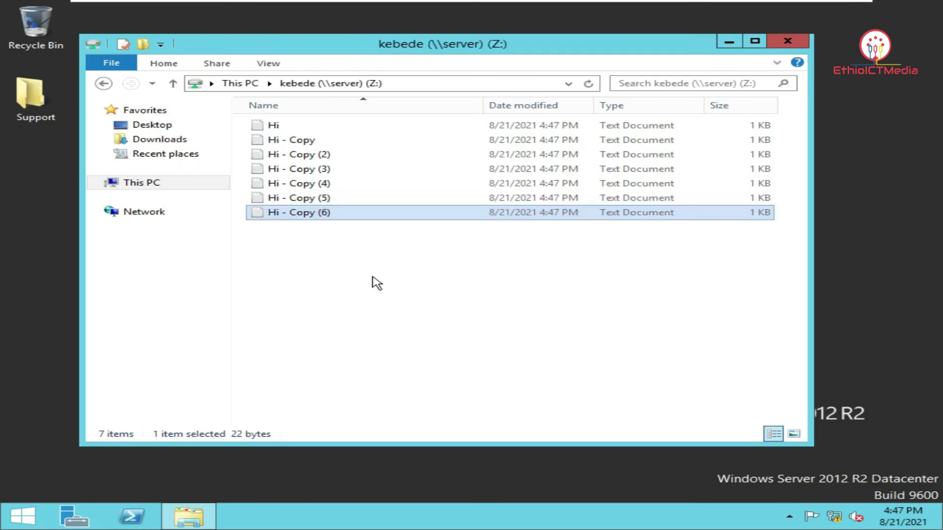
right_click(369, 264)
click(425, 355)
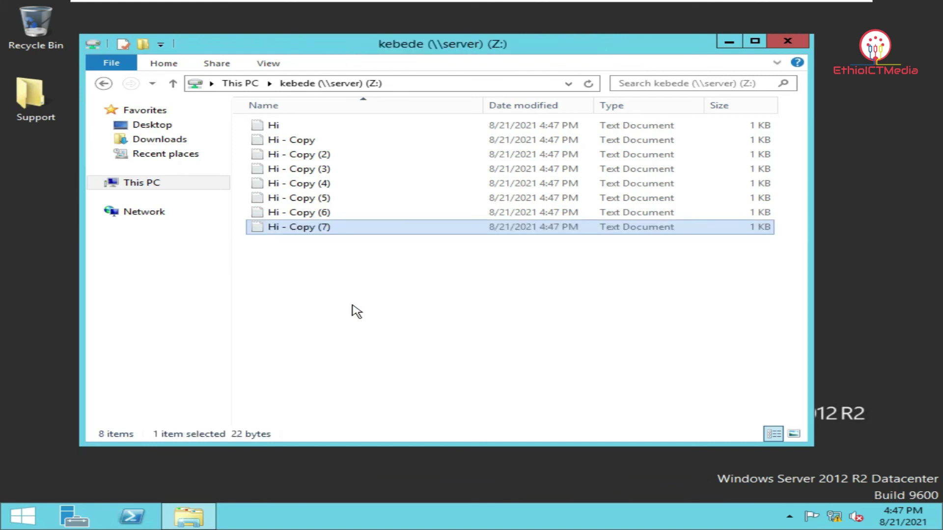
right_click(342, 275)
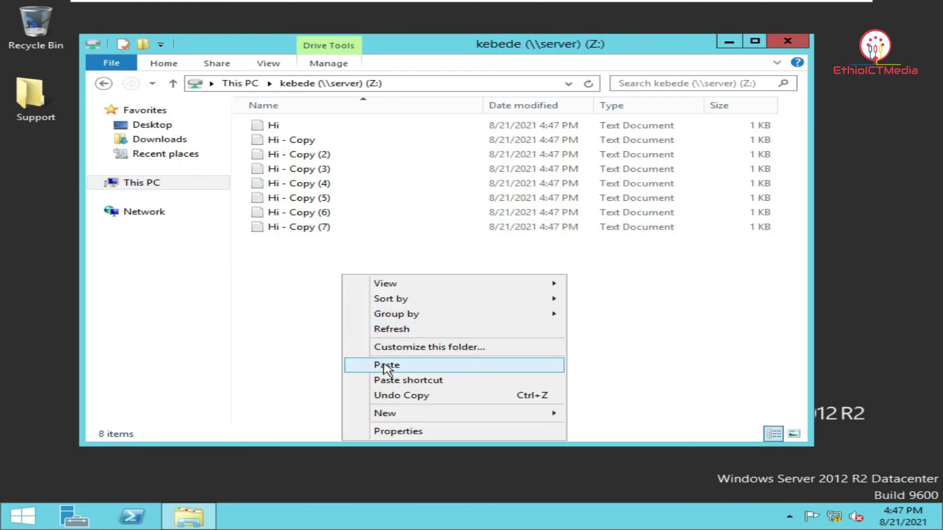
click(387, 366)
right_click(319, 296)
click(366, 386)
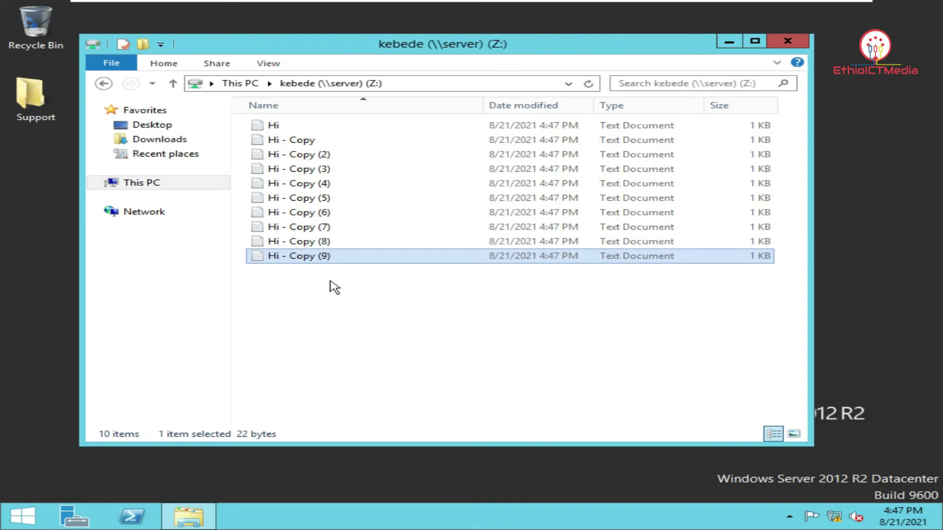
right_click(330, 282)
click(363, 371)
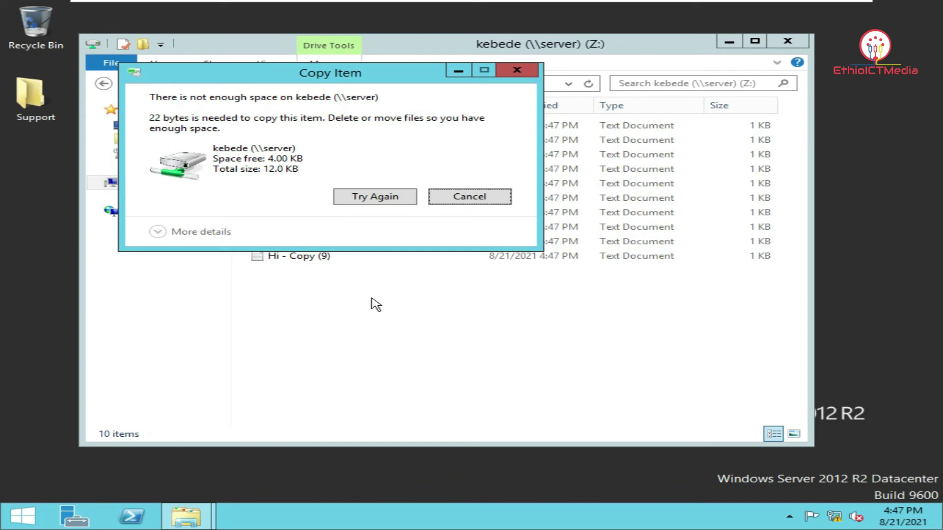
Cancel the failed copy and return to This PC, where Z: shows 4.00 KB free of 12.0 KB
click(469, 196)
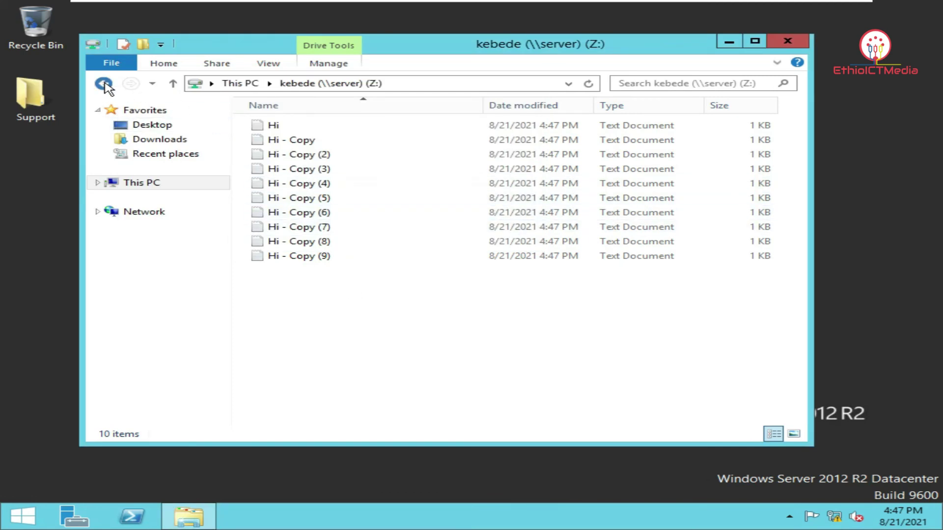
click(104, 83)
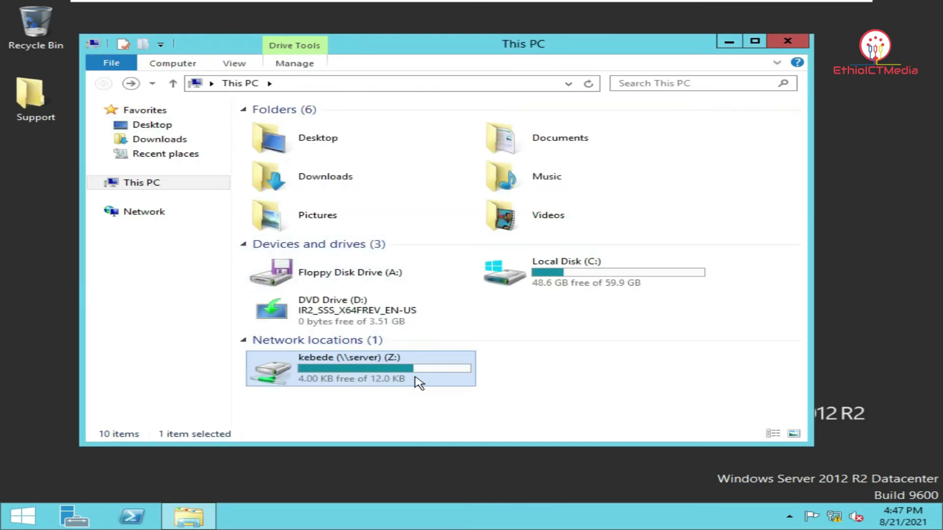
mouse_move(446, 381)
Lock the domain user's session from the Start screen account menu
click(21, 515)
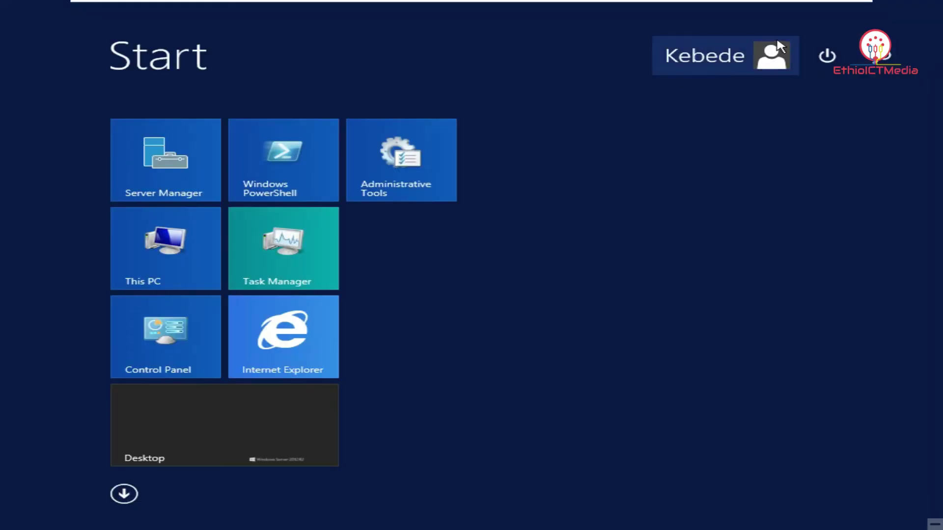
click(758, 53)
click(680, 92)
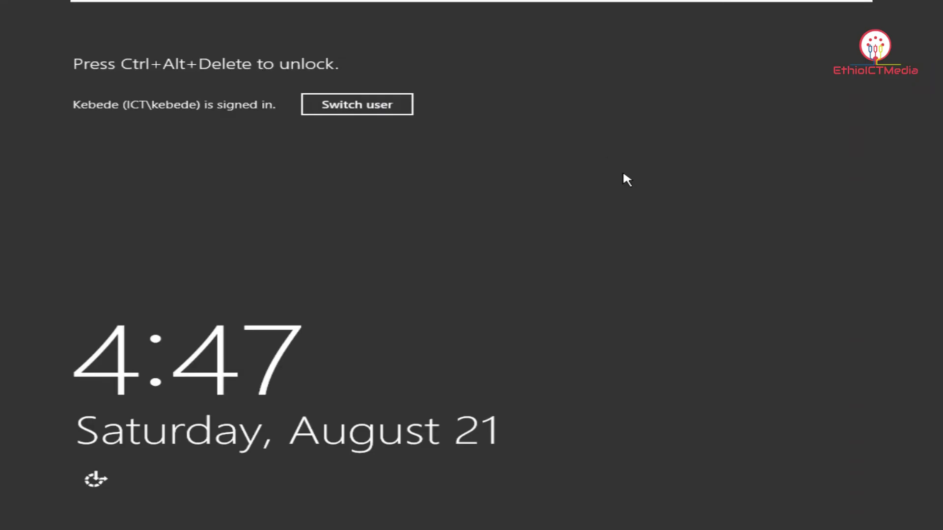
Sign in as administrator with the administrator password via Other user
click(389, 105)
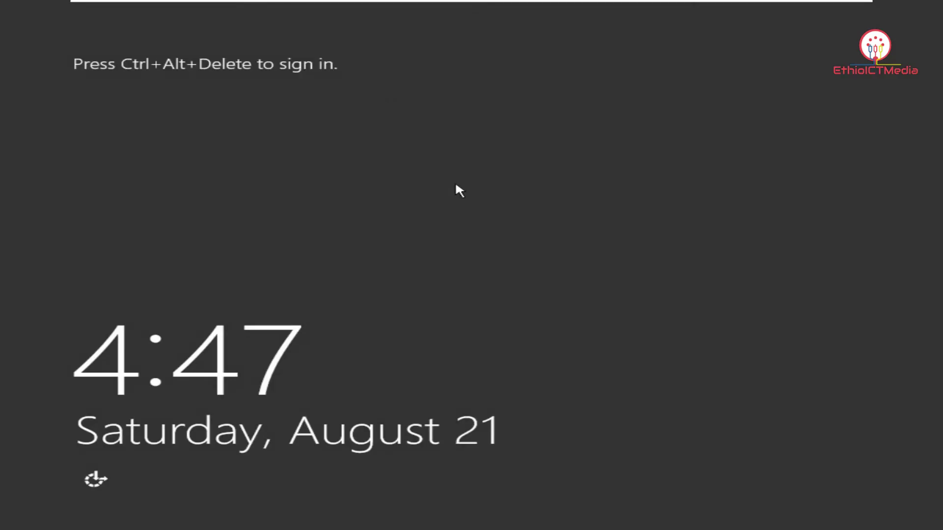
mouse_move(214, 5)
click(318, 10)
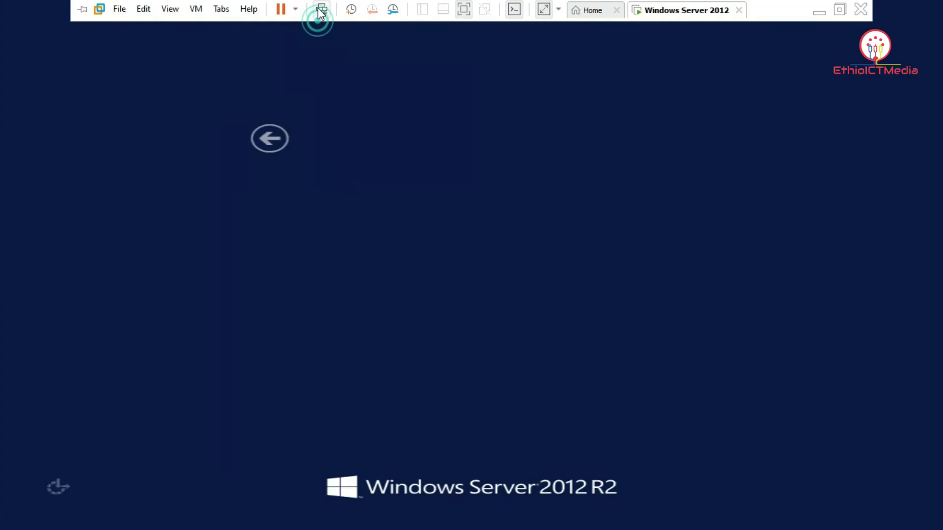
click(553, 215)
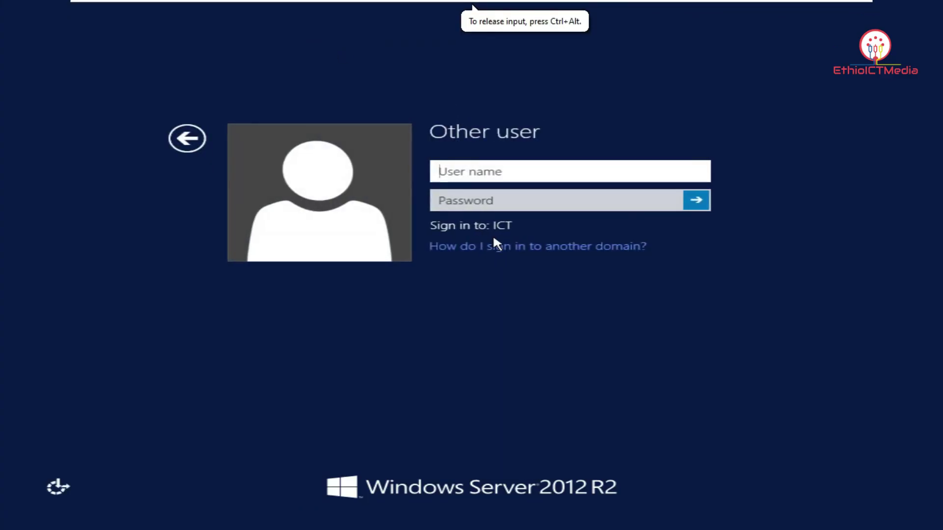
text(admini)
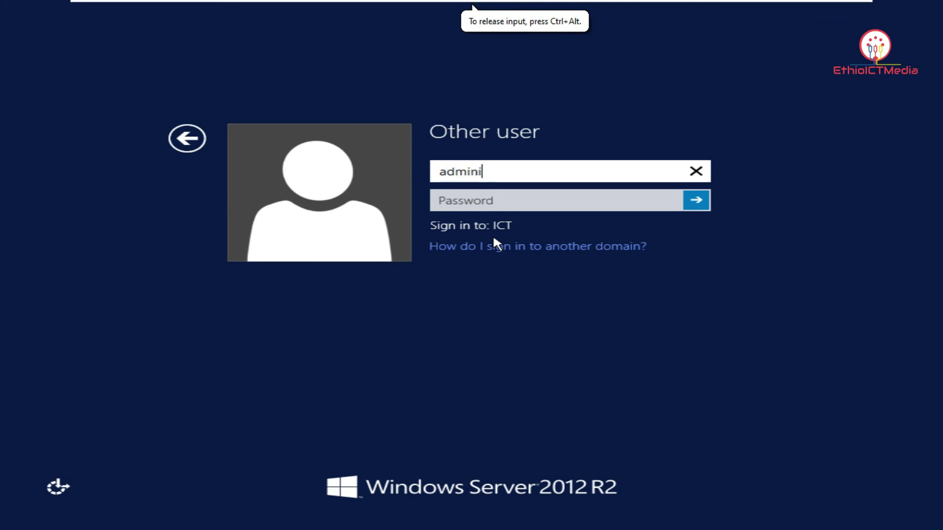
text(strator)
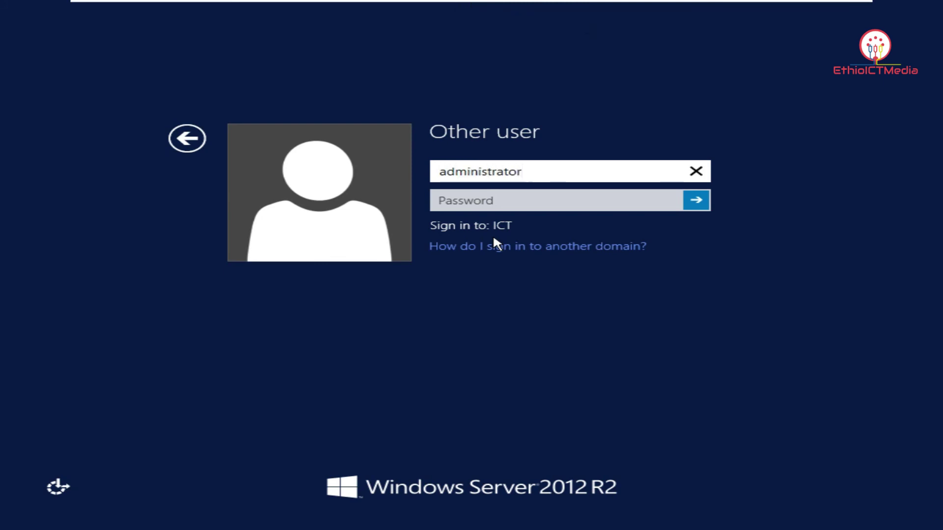
key(Tab)
text(P@ssw0rd123)
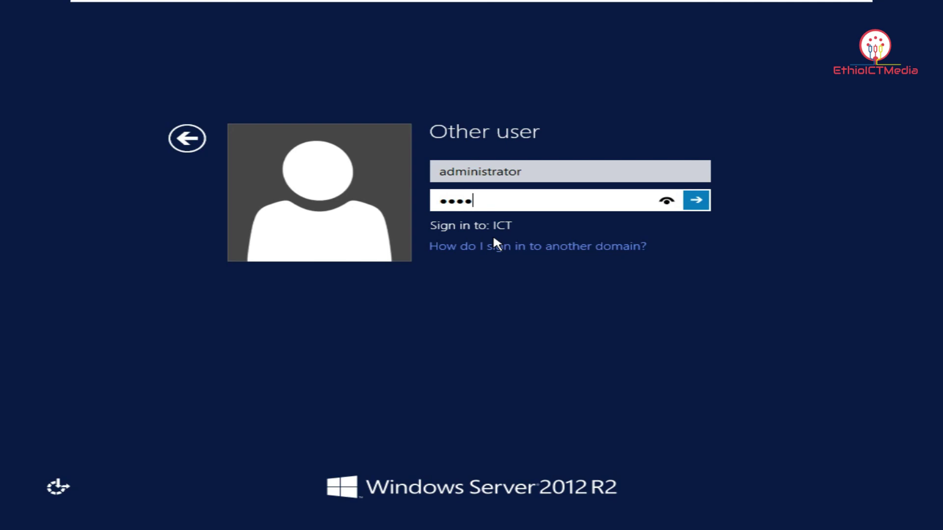
key(Return)
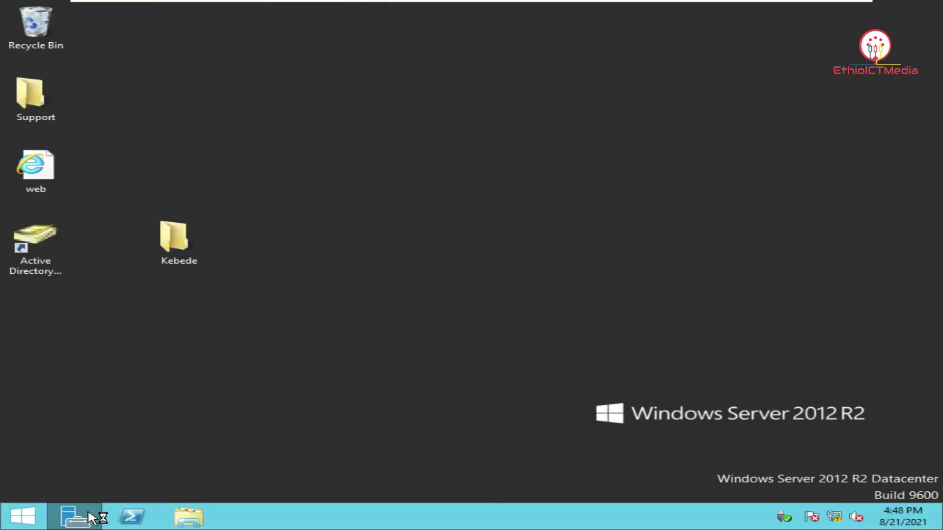
Launch File Server Resource Manager from Server Manager Tools and open the Kebede quota's 15 KB properties
click(86, 515)
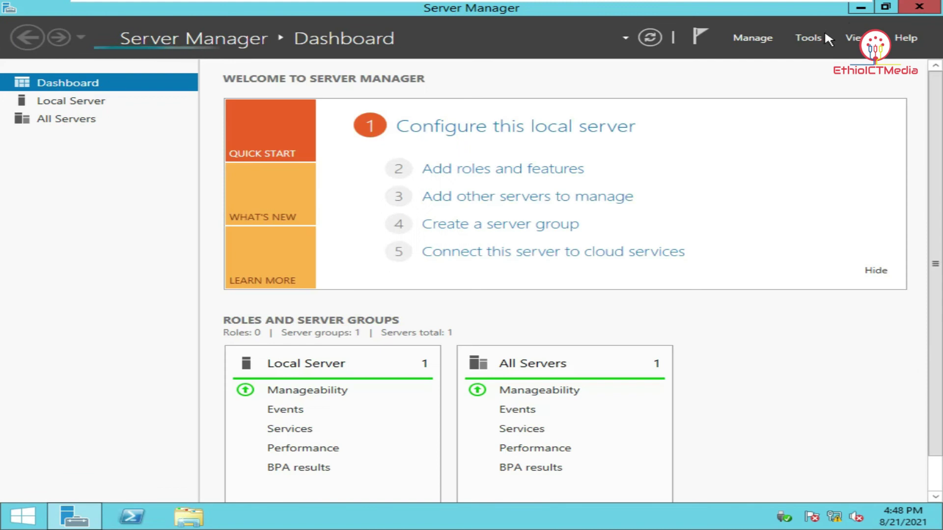
click(815, 38)
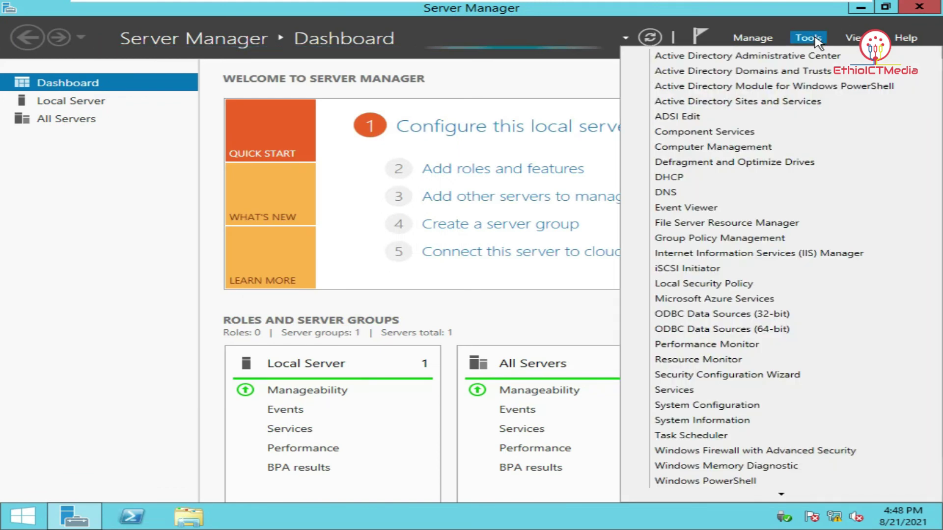
click(756, 223)
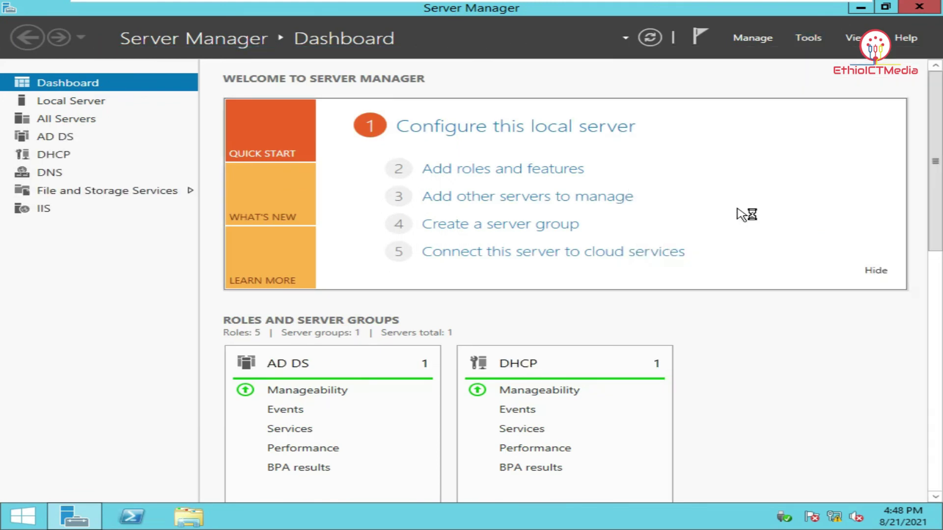
click(297, 74)
double_click(297, 75)
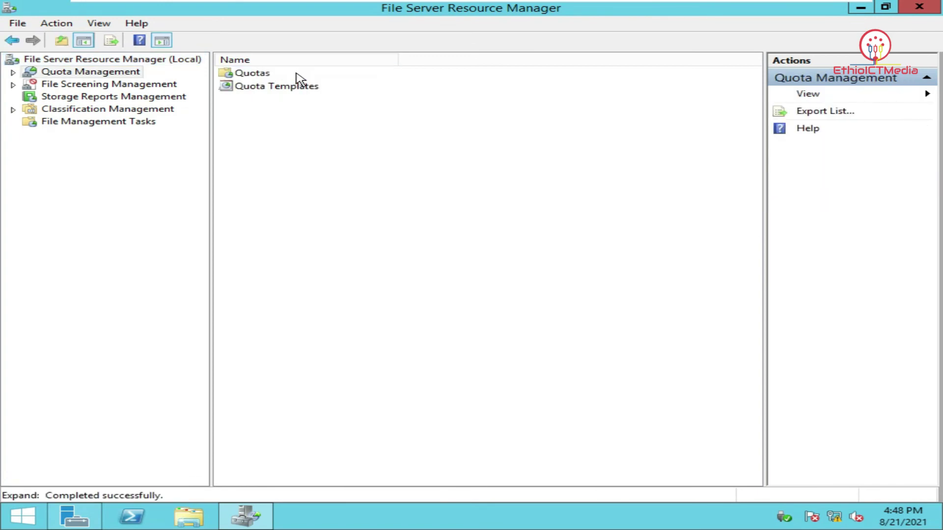
double_click(267, 74)
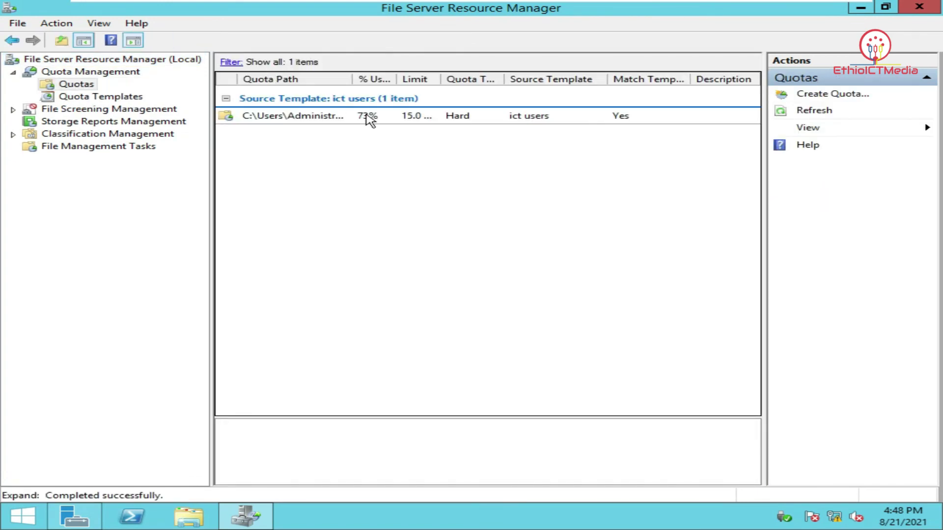
double_click(366, 117)
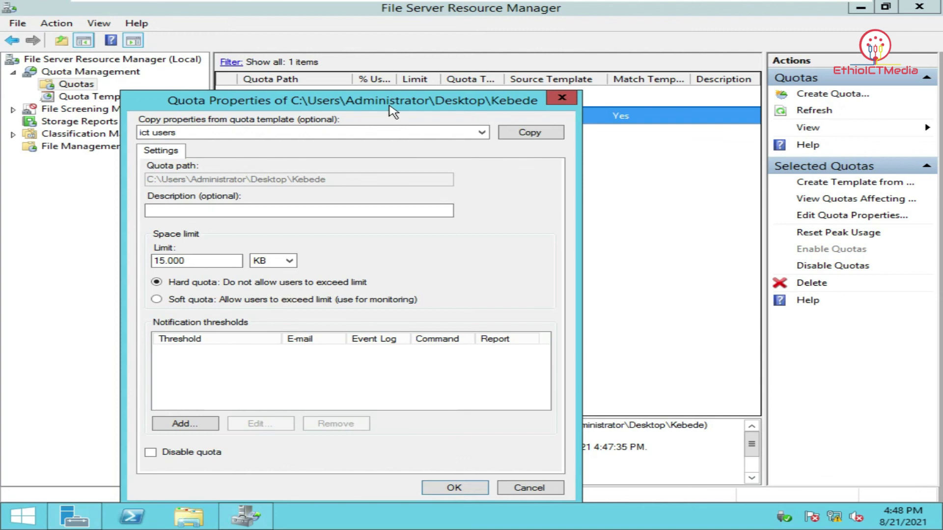
Raise the folder quota's limit from 15 KB to 50 KB, then close File Server Resource Manager
click(562, 98)
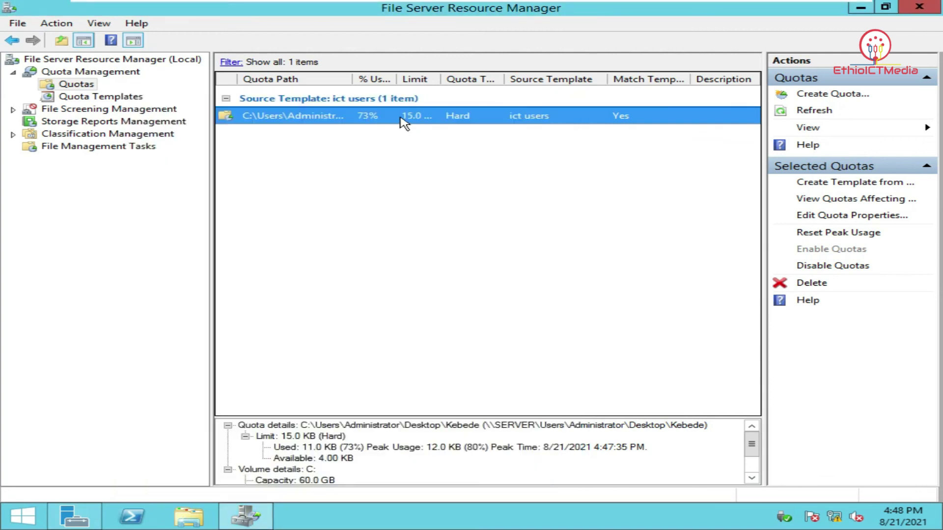
double_click(398, 117)
drag(406, 132, 431, 63)
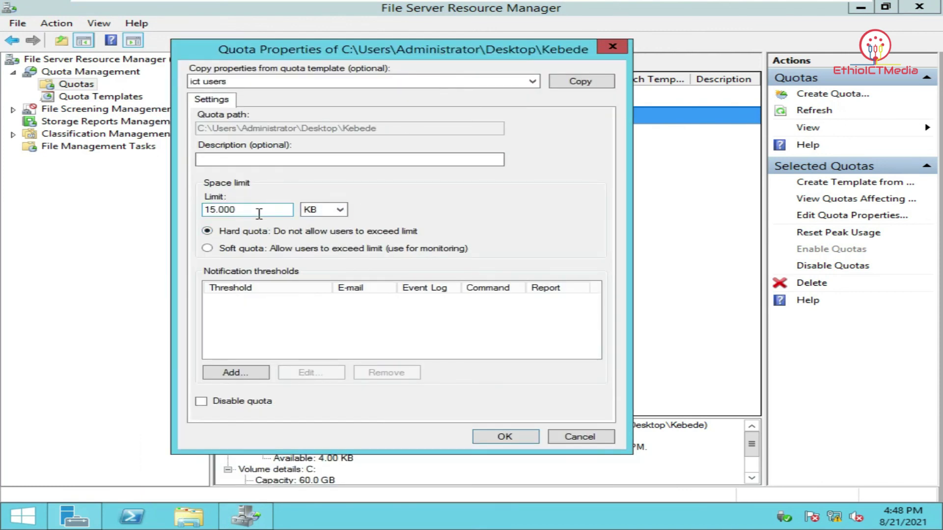
drag(260, 211, 180, 207)
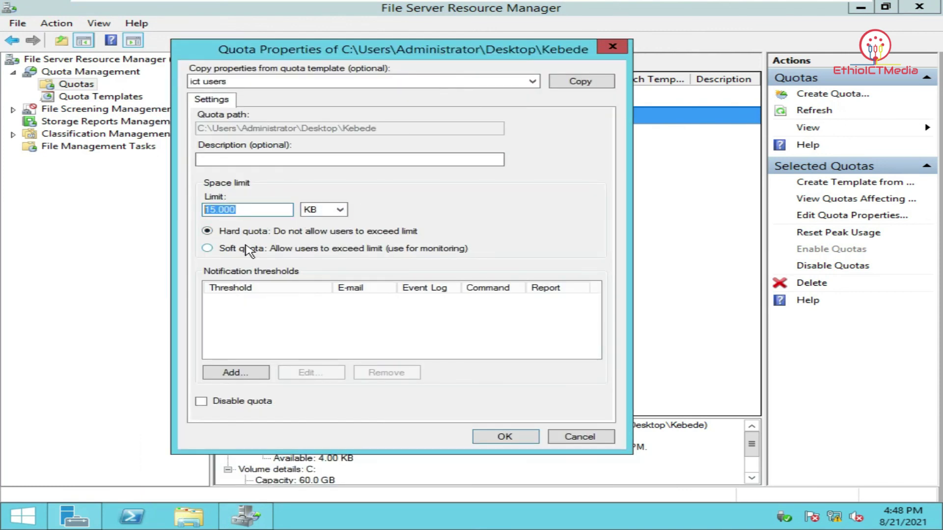
text(50)
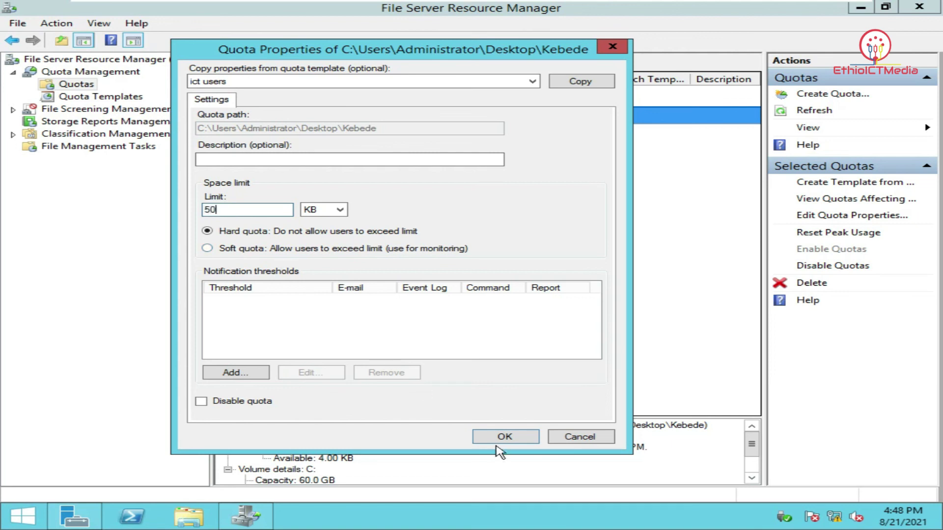
click(504, 439)
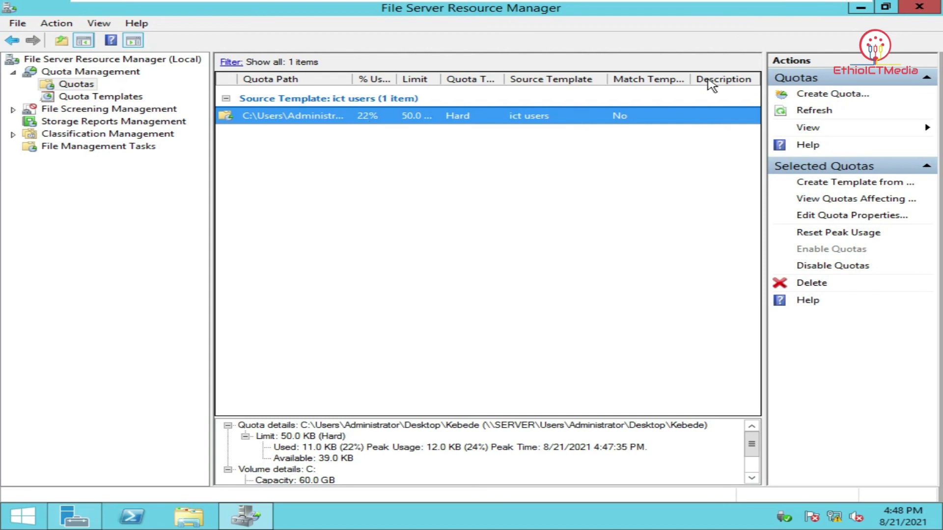
click(919, 7)
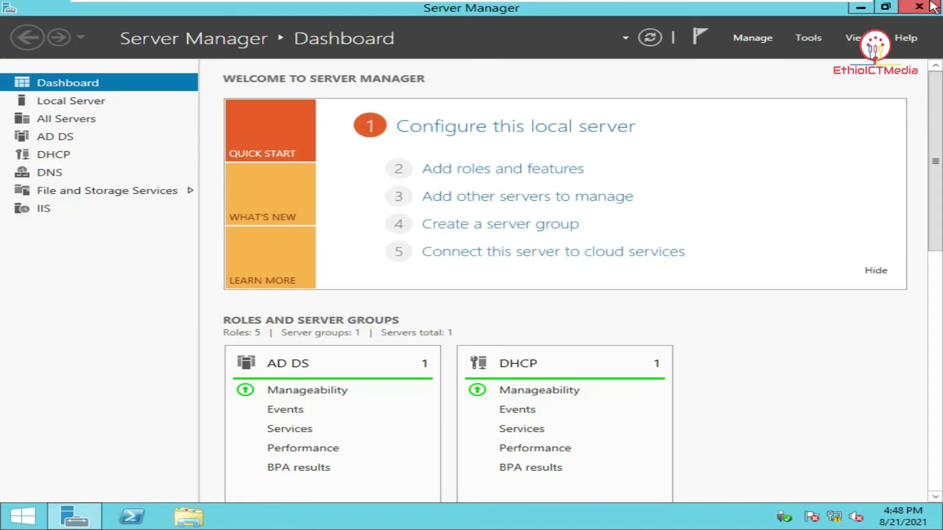
Close Server Manager, lock the administrator session and choose to switch user
click(933, 7)
click(22, 516)
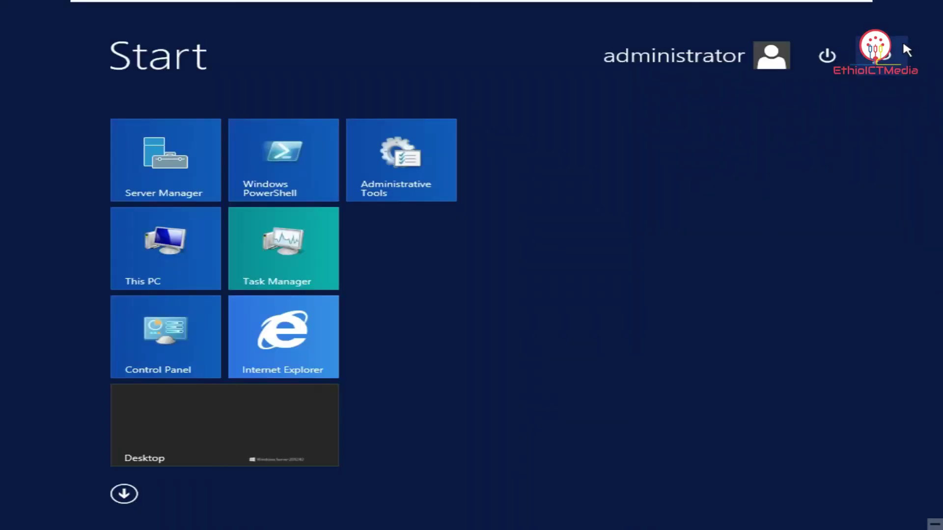
click(756, 68)
click(680, 97)
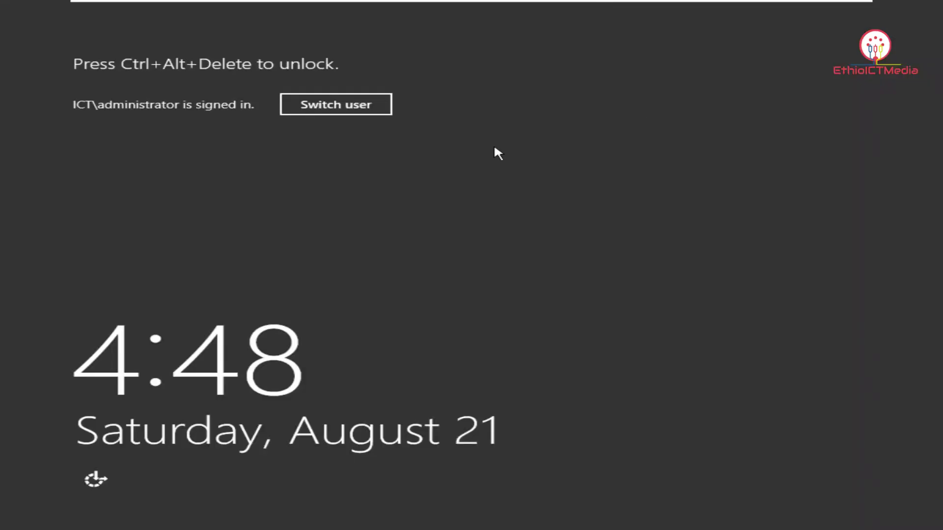
click(389, 110)
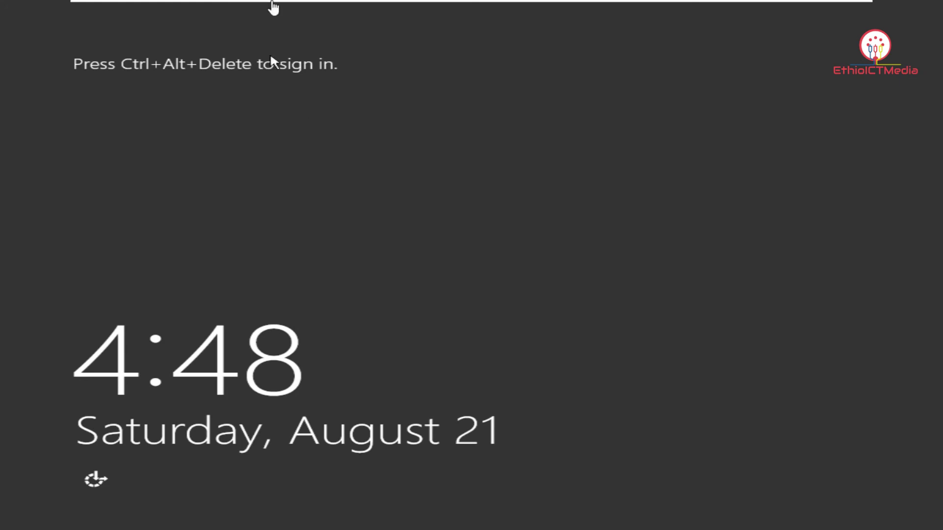
mouse_move(286, 5)
click(321, 10)
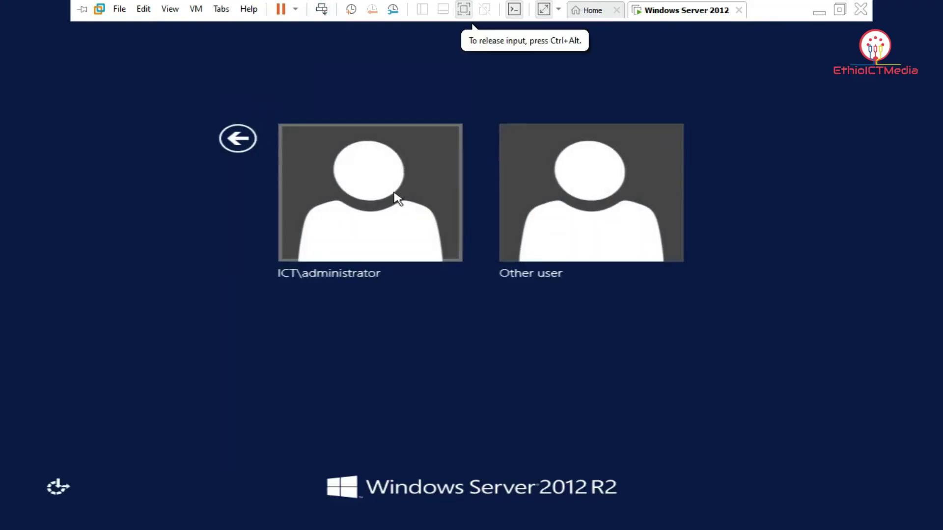
Sign in as the other domain user with that user's username and password
click(595, 238)
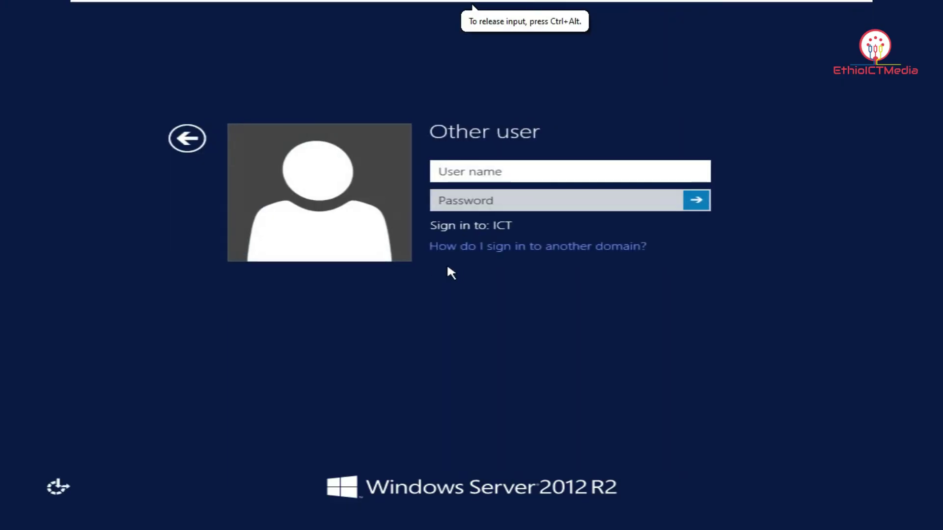
text(kebede)
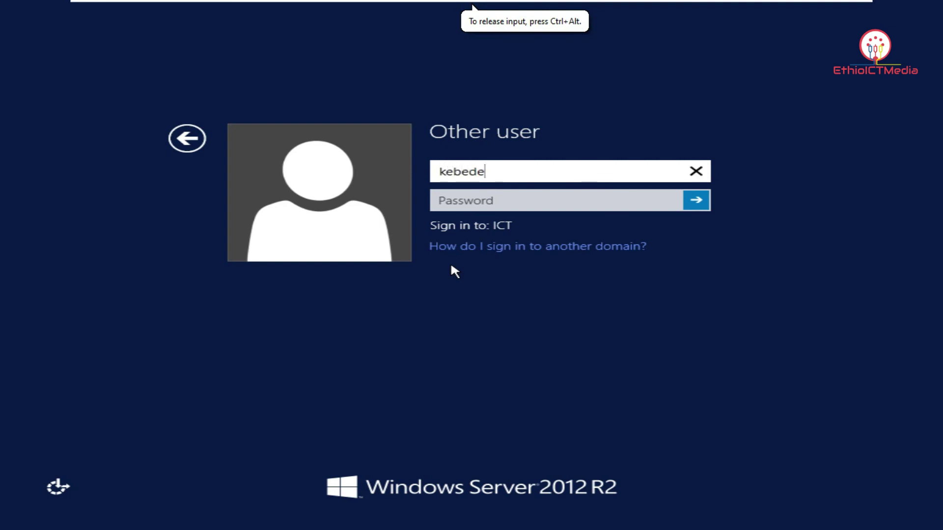
key(Tab)
text(•••••)
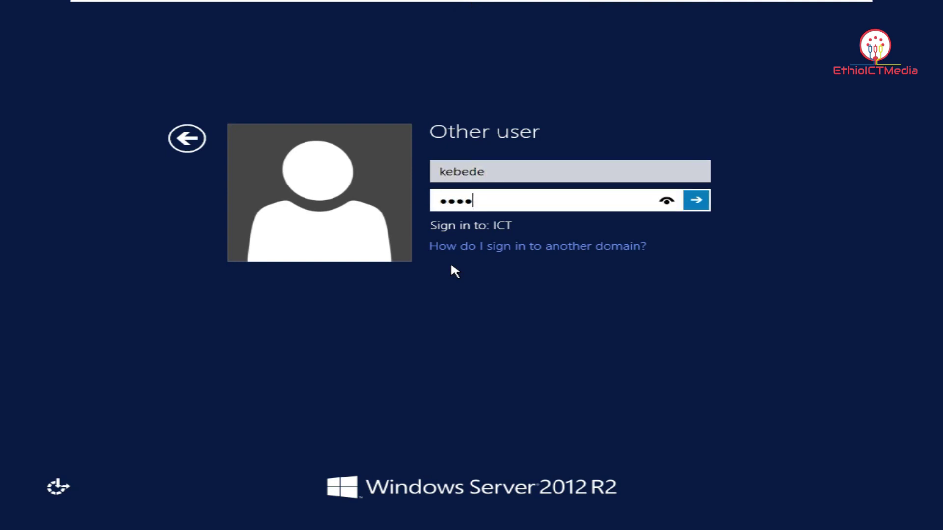
text(••••••)
key(Return)
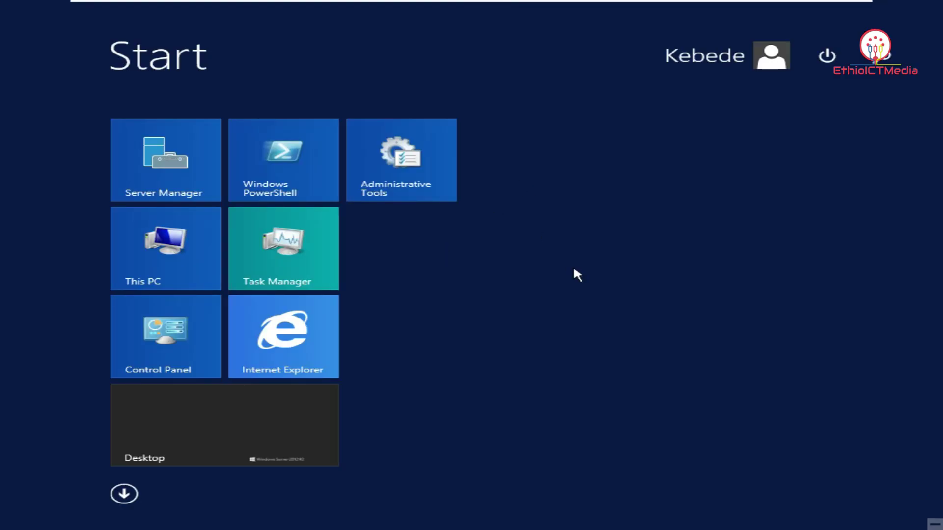
Refresh This PC to show the Z: drive's new capacity, then open Z:
click(131, 267)
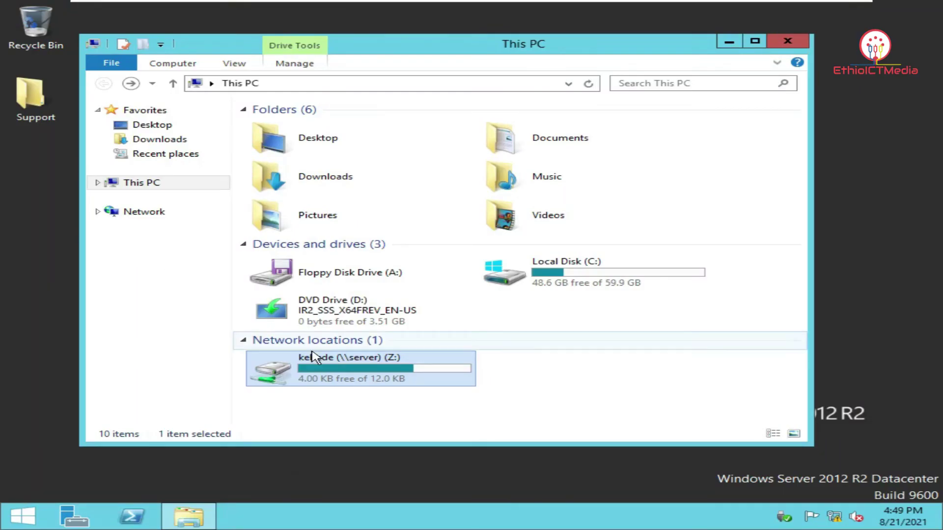
right_click(617, 352)
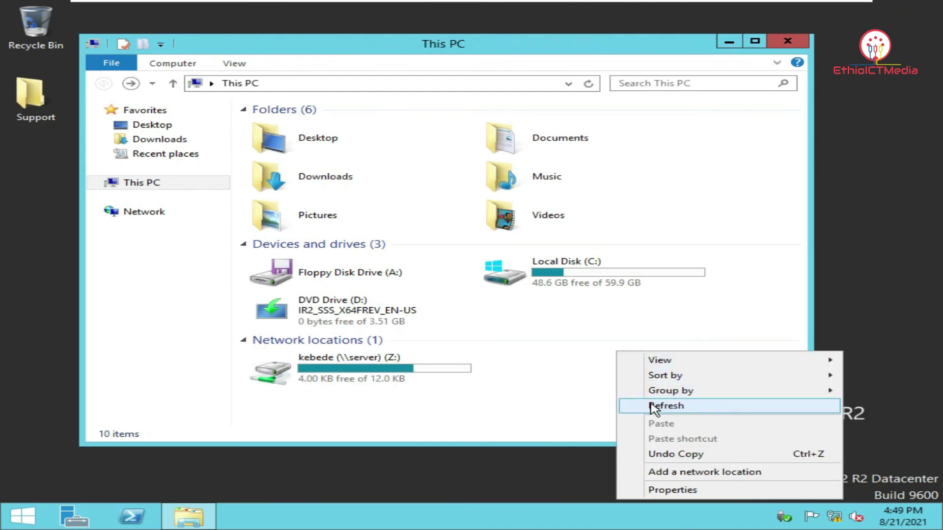
click(653, 405)
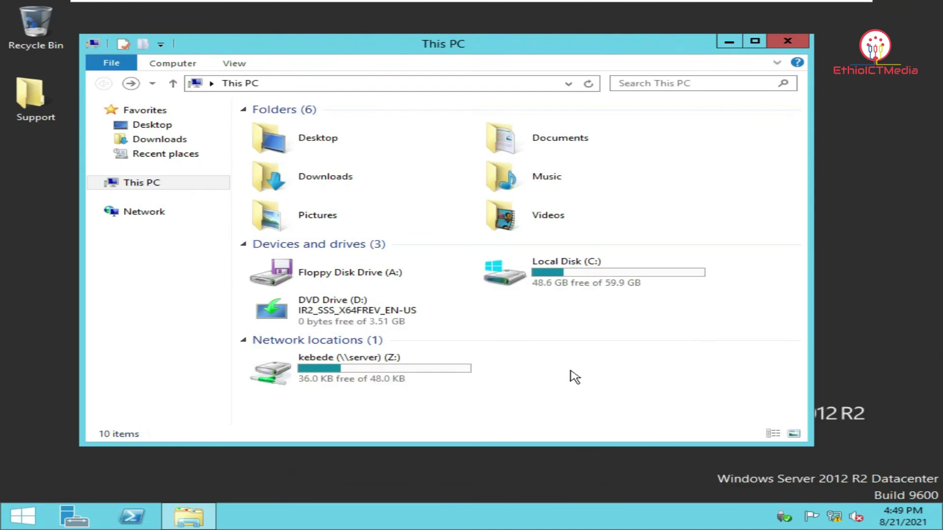
click(437, 381)
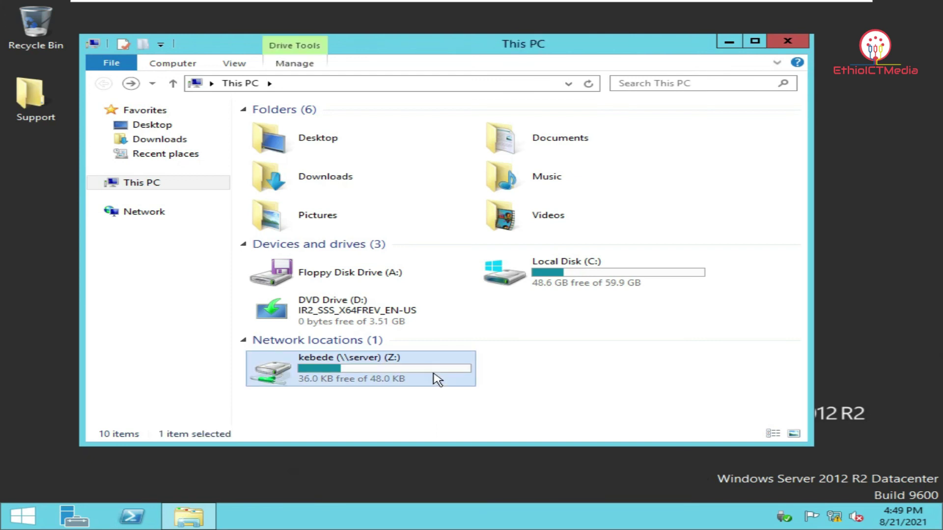
double_click(437, 380)
Copy and paste the last five text files on Z:, then return to This PC
drag(307, 290, 293, 208)
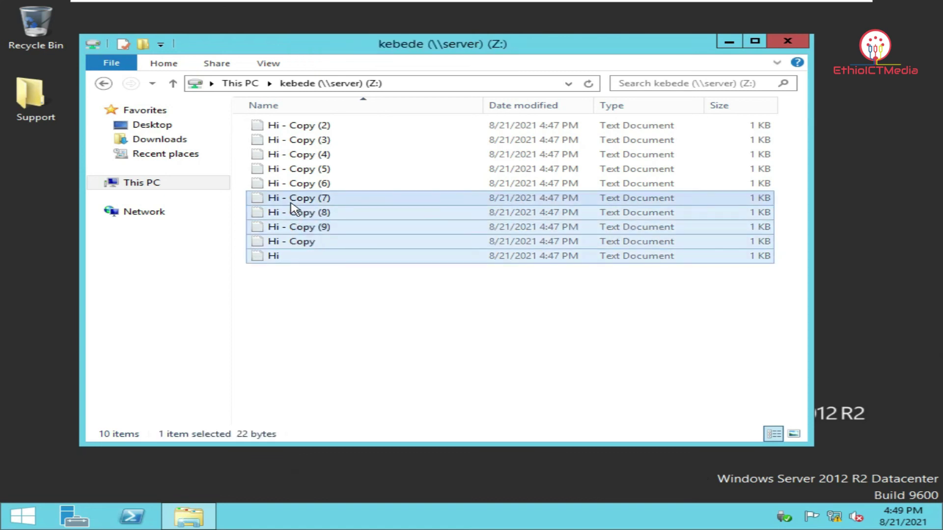
right_click(341, 224)
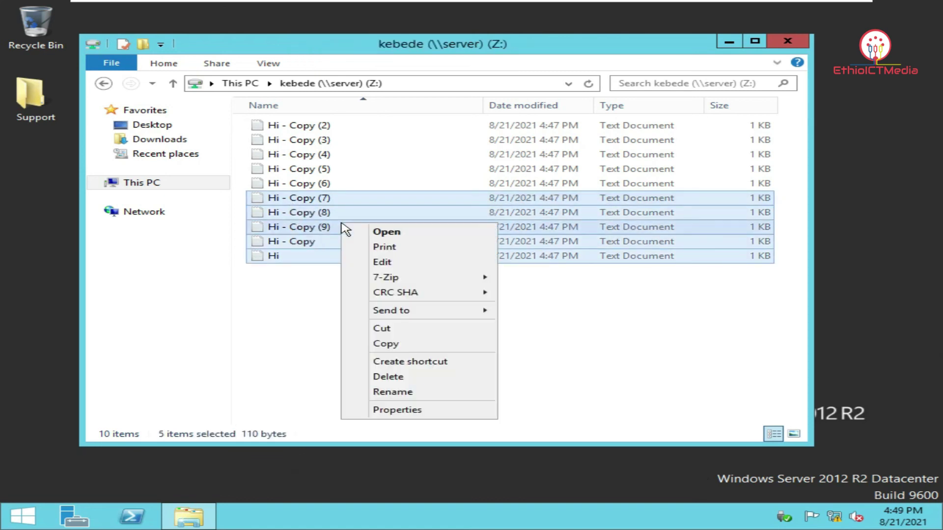
click(408, 344)
right_click(338, 326)
click(366, 417)
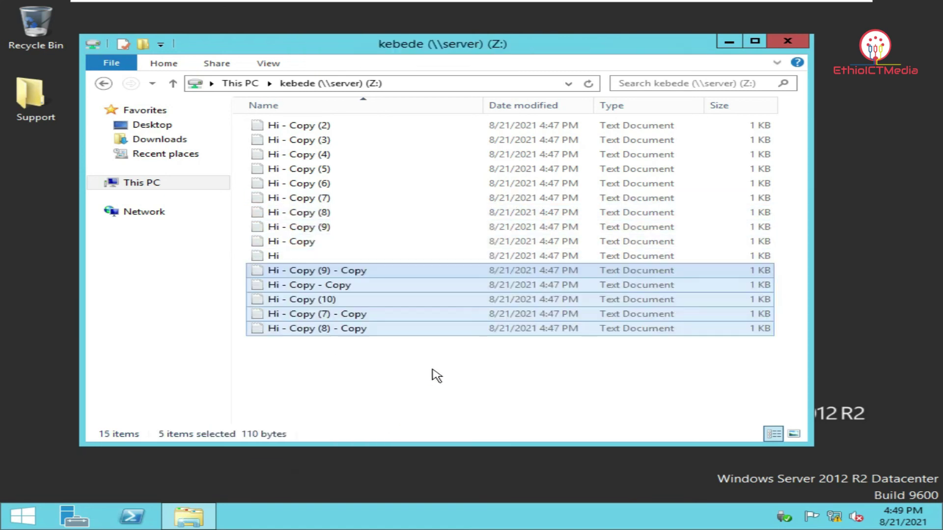
click(502, 400)
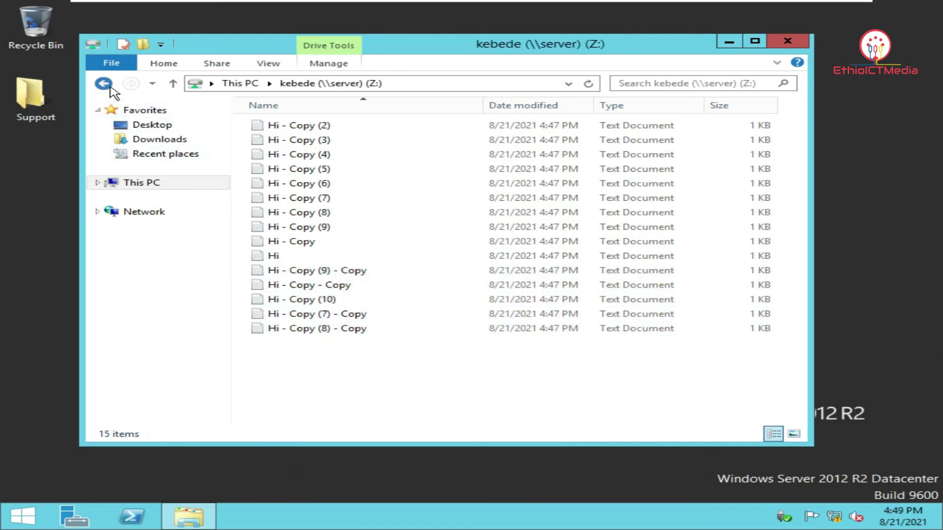
click(104, 83)
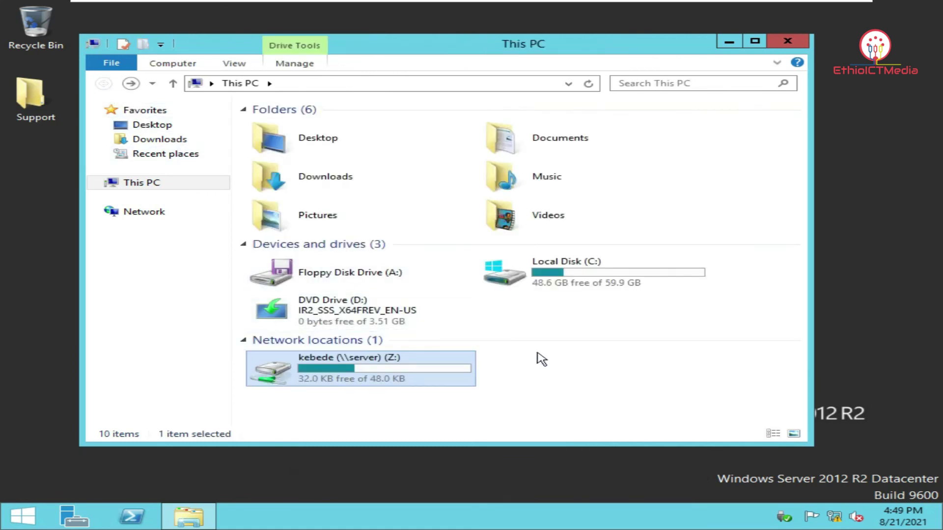